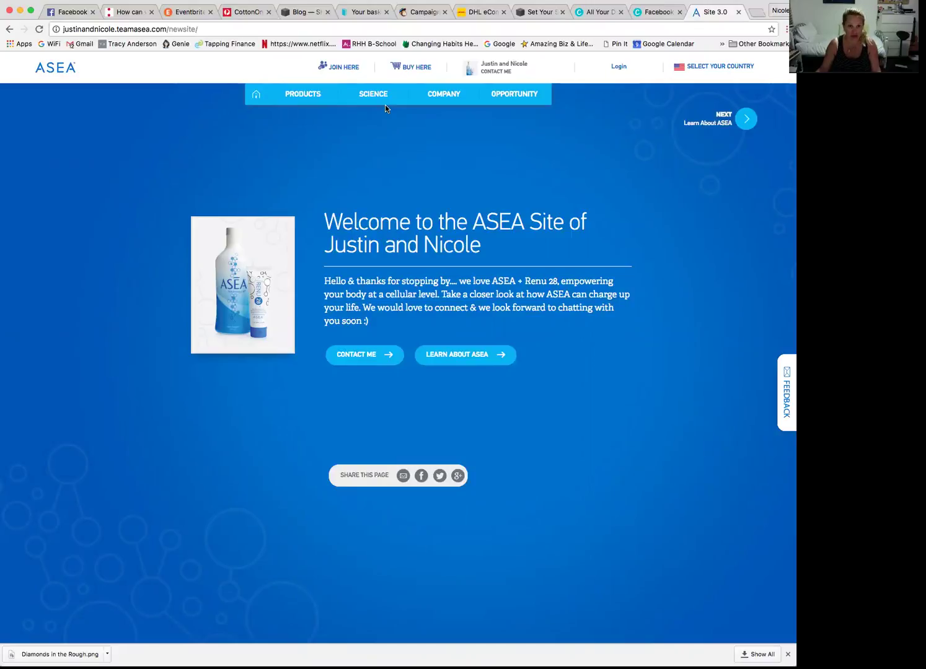
Start joining ASEA from the team site and let the Step 1 welcome page load.
{"action": "left_click", "coordinate": [348, 67]}
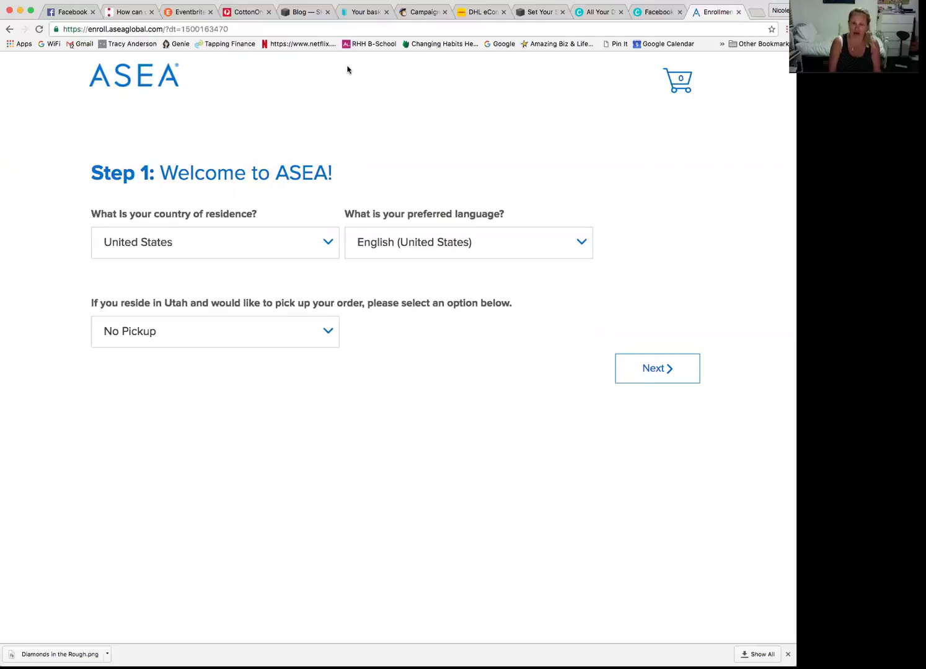
Set the country of residence to Philippines after briefly choosing Other.
{"action": "left_click", "coordinate": [321, 248]}
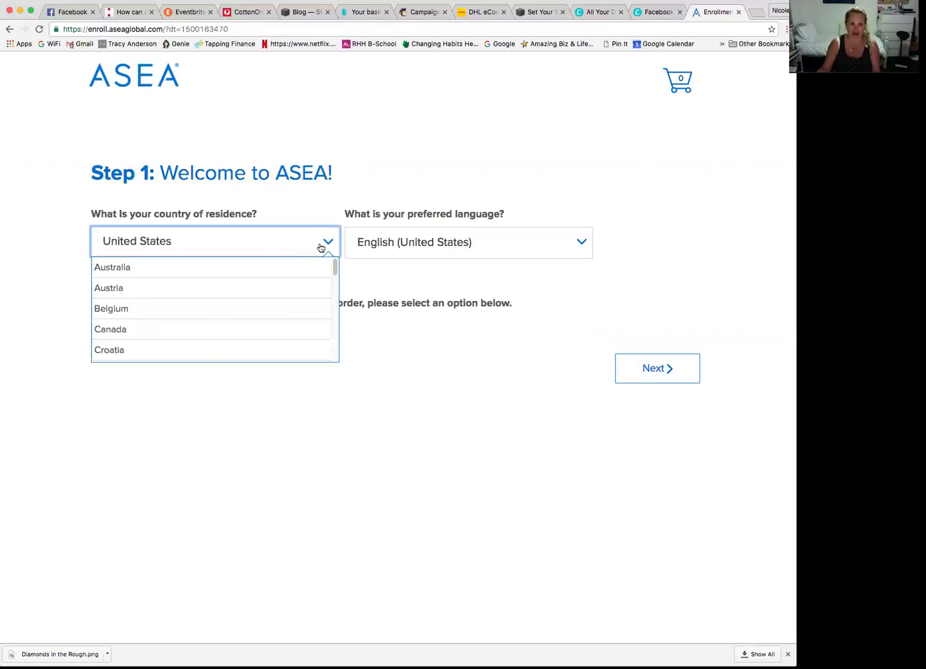
{"action": "scroll", "coordinate": [304, 329], "scroll_direction": "down", "scroll_amount": 3}
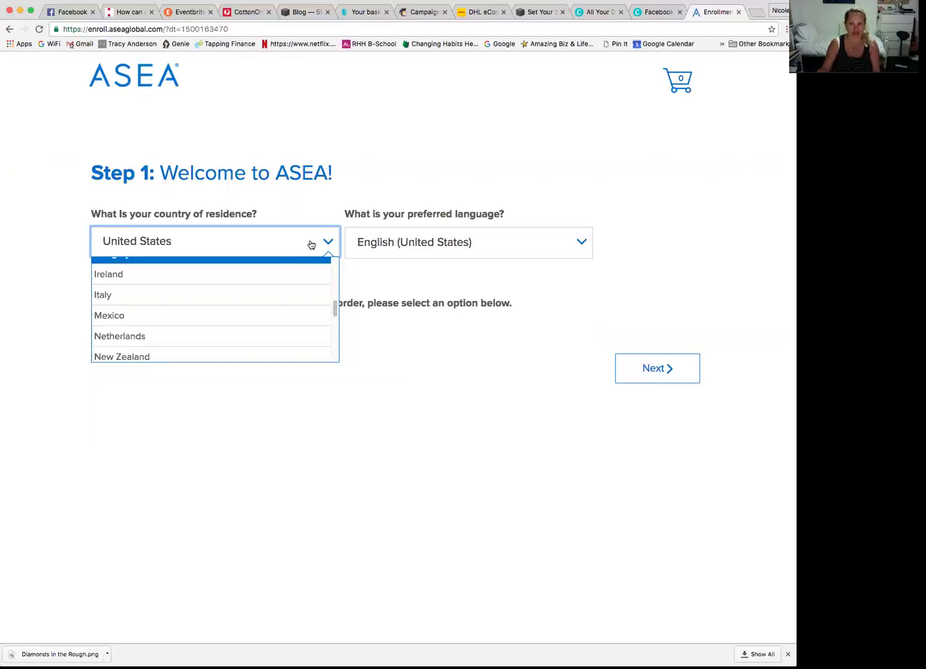
{"action": "scroll", "coordinate": [279, 329], "scroll_direction": "down", "scroll_amount": 5}
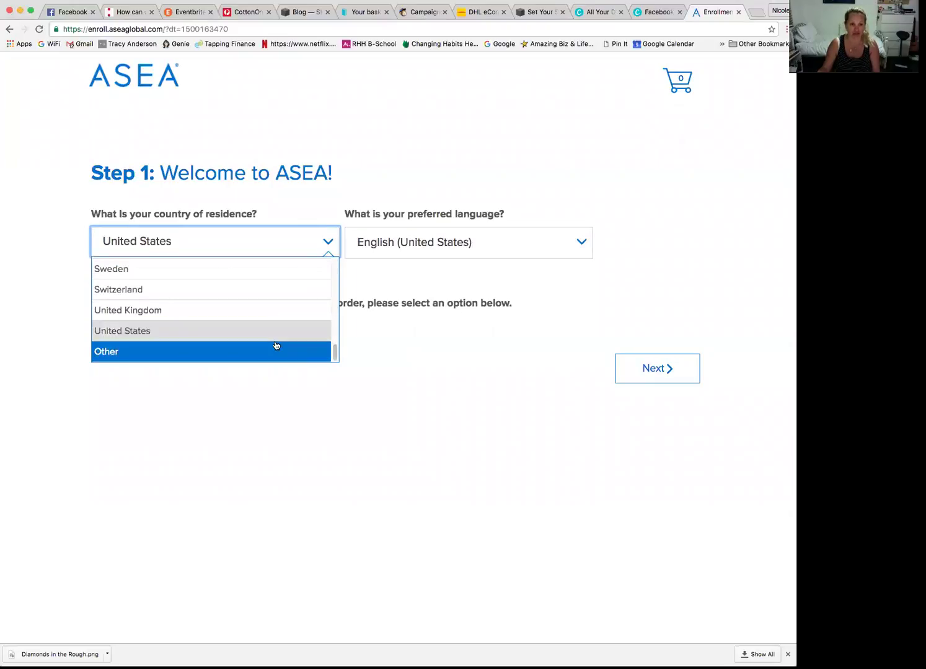
{"action": "left_click", "coordinate": [275, 348]}
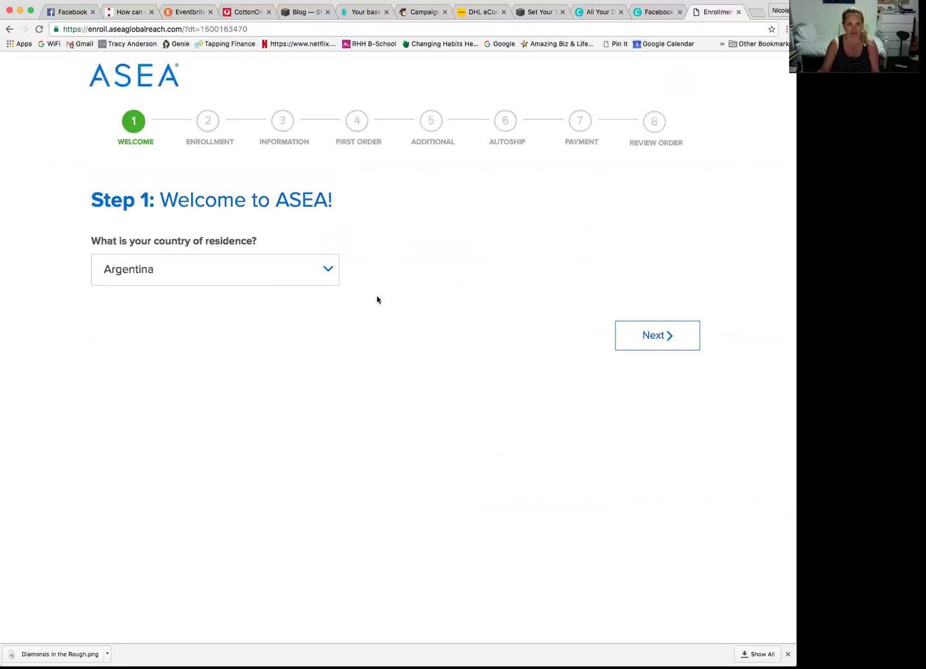
{"action": "left_click", "coordinate": [328, 273]}
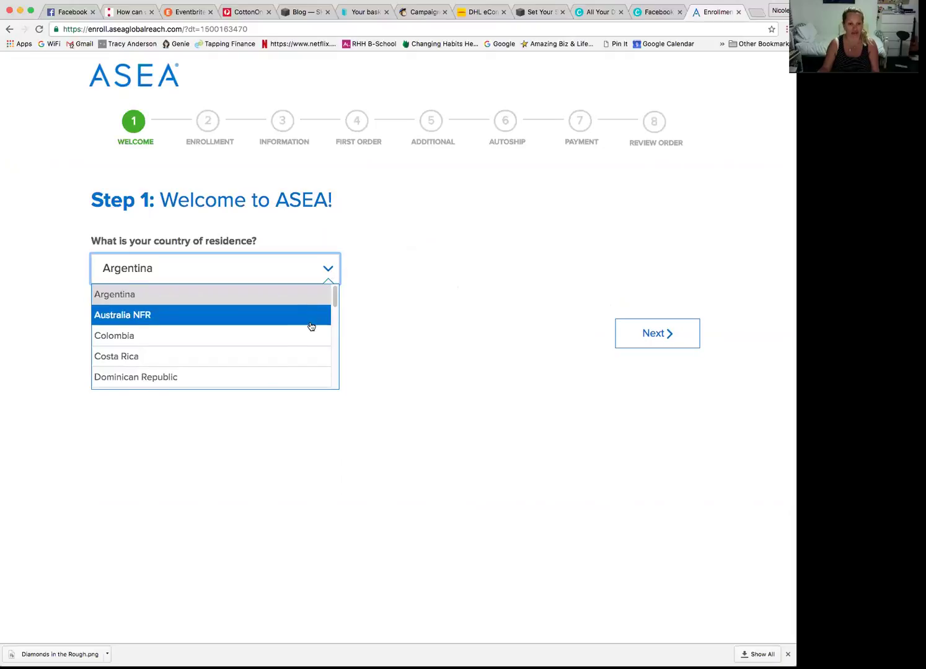
{"action": "scroll", "coordinate": [311, 328], "scroll_direction": "down", "scroll_amount": 1}
{"action": "scroll", "coordinate": [311, 327], "scroll_direction": "down", "scroll_amount": 2}
{"action": "scroll", "coordinate": [310, 331], "scroll_direction": "down", "scroll_amount": 5}
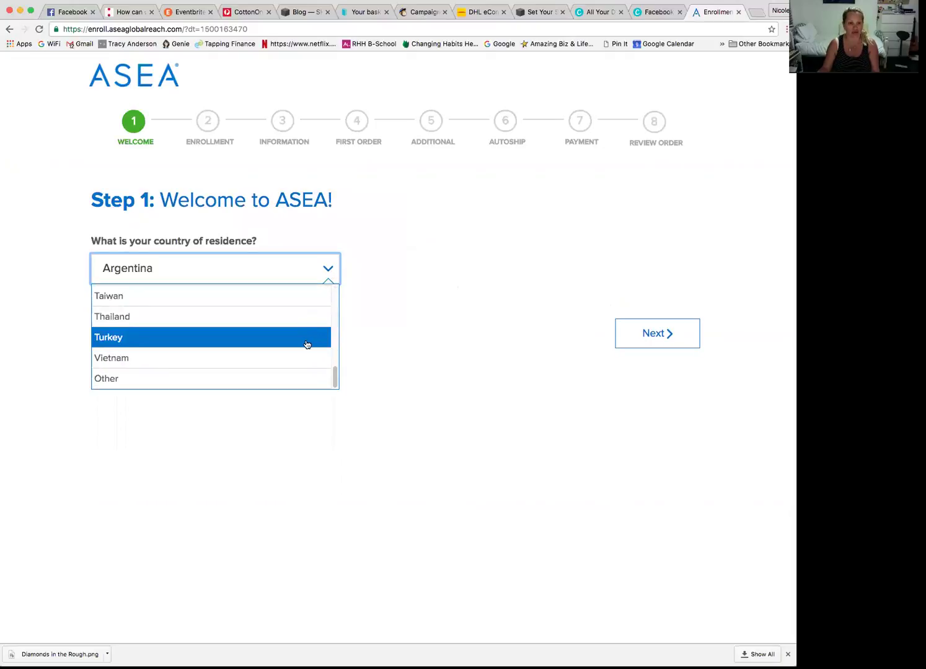
{"action": "scroll", "coordinate": [307, 345], "scroll_direction": "up", "scroll_amount": 1}
{"action": "scroll", "coordinate": [307, 345], "scroll_direction": "up", "scroll_amount": 2}
{"action": "scroll", "coordinate": [306, 336], "scroll_direction": "up", "scroll_amount": 1}
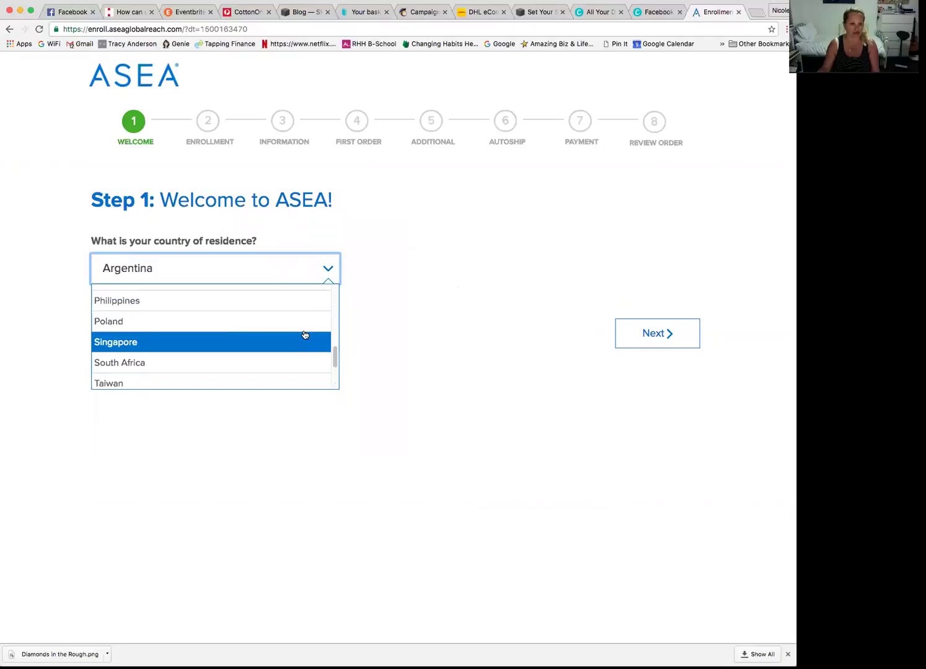
{"action": "left_click", "coordinate": [300, 308]}
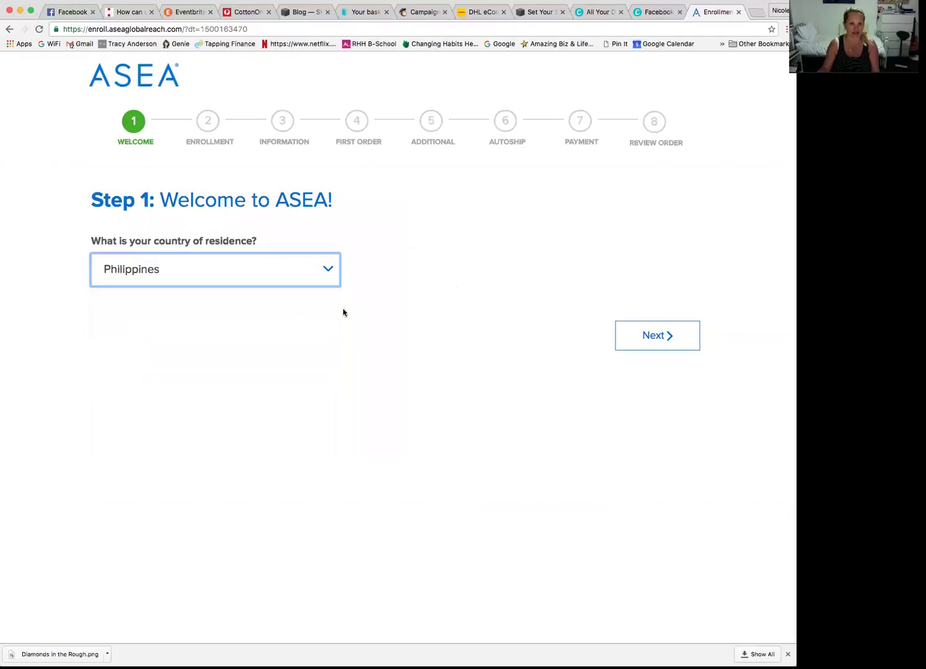
Continue to Step 2 and enroll as an ASEA Associate with the Welcome eKit.
{"action": "left_click", "coordinate": [656, 338]}
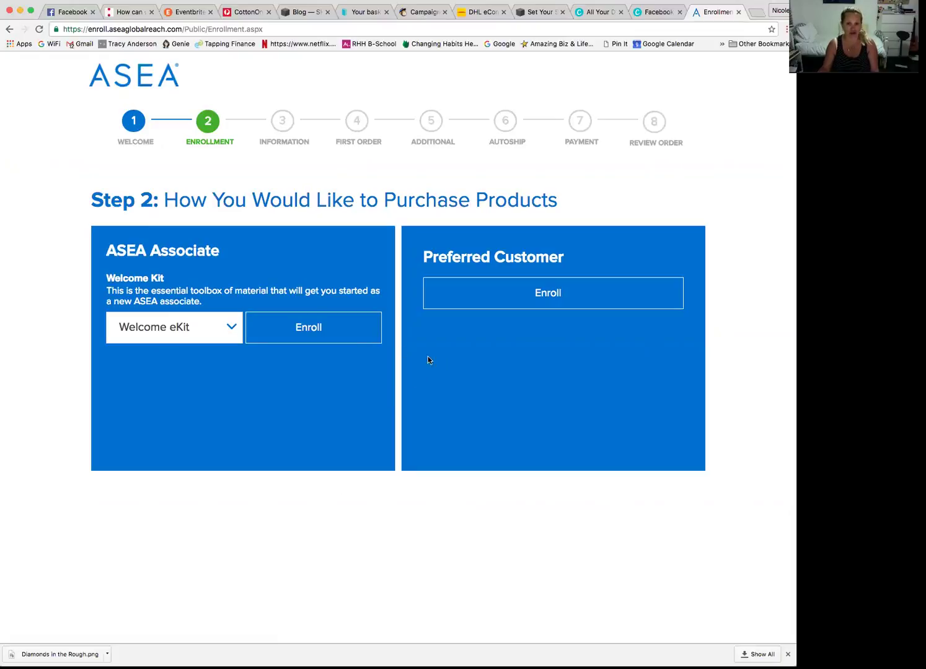
{"action": "left_click", "coordinate": [339, 331]}
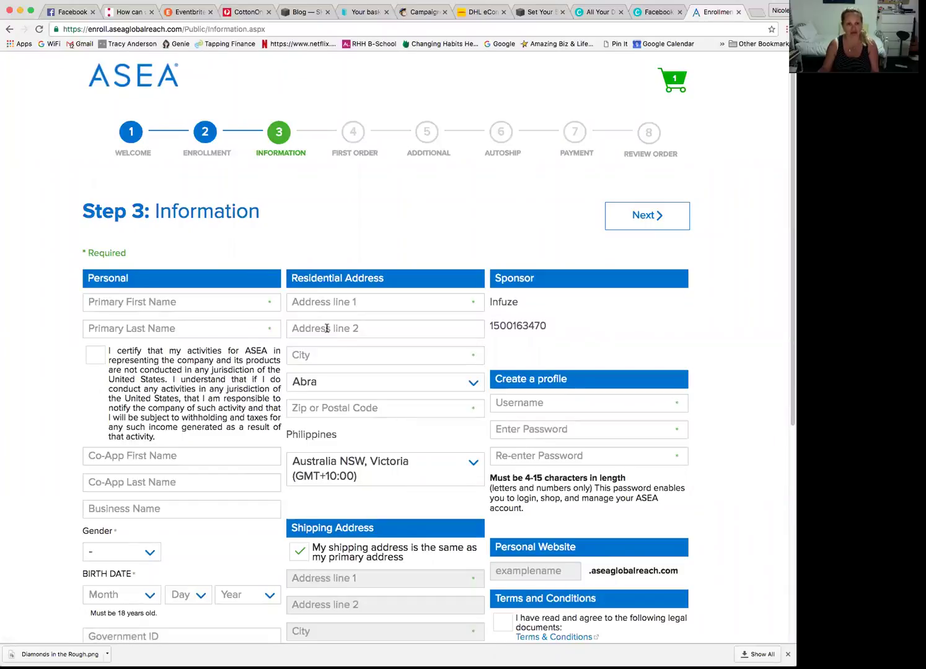
Enter a sample primary first name and last name in the Personal section.
{"action": "left_click", "coordinate": [166, 306]}
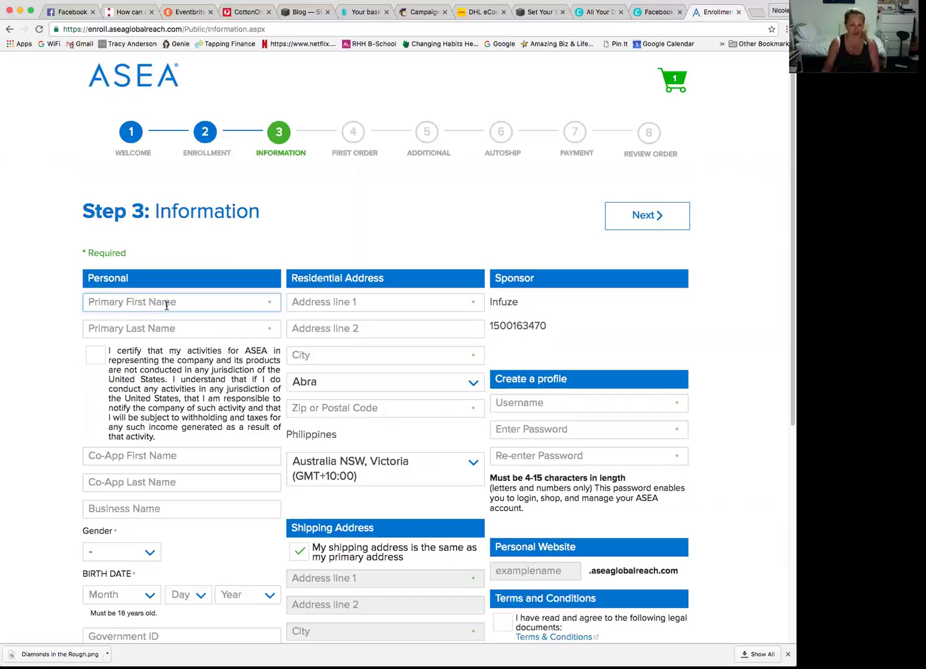
{"action": "type", "text": "Joe"}
{"action": "key", "text": "Tab"}
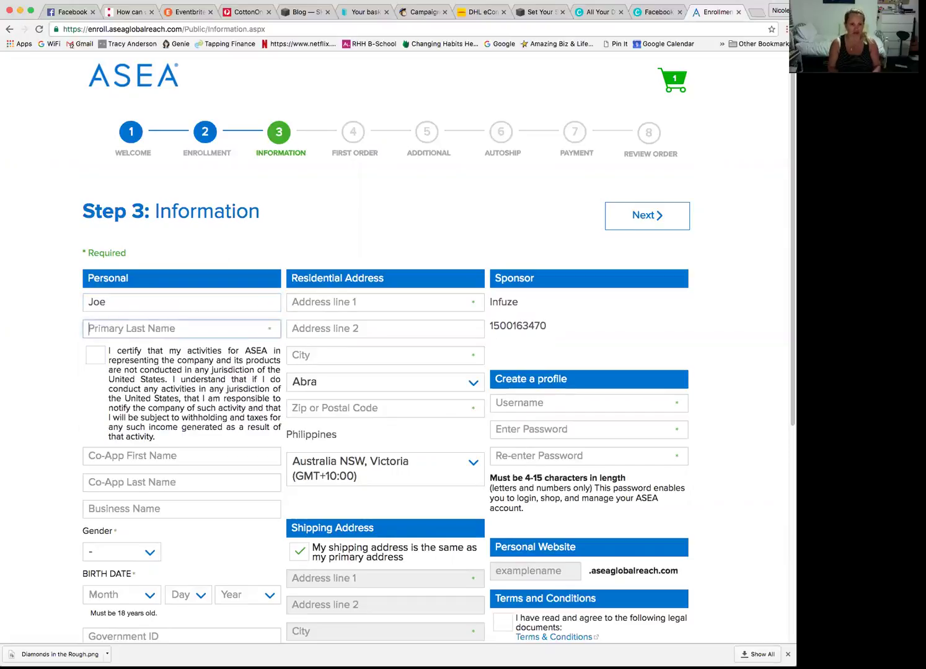
{"action": "type", "text": "Bloggs"}
{"action": "key", "text": "Tab"}
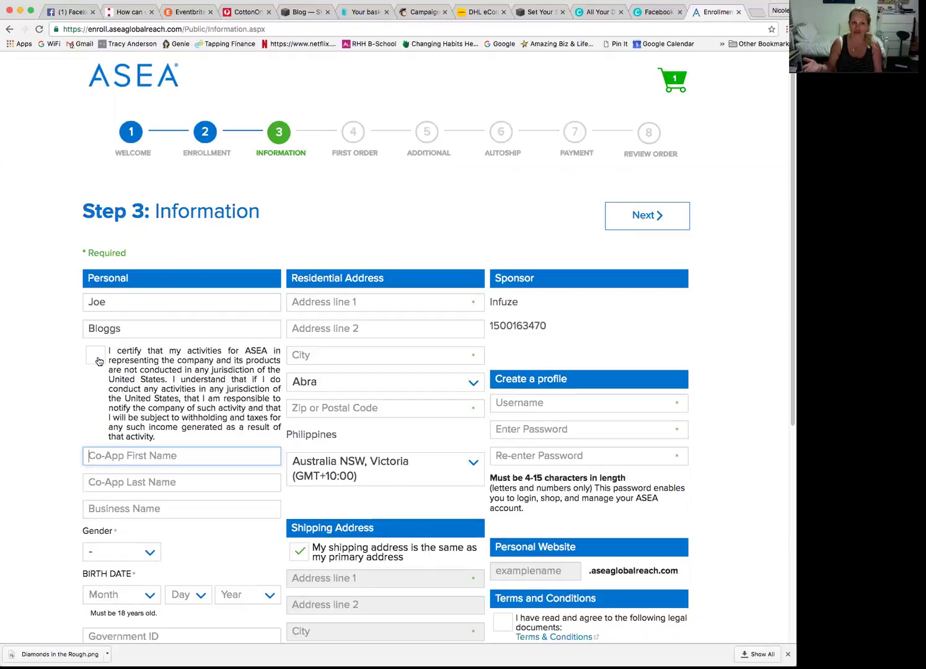
{"action": "scroll", "coordinate": [145, 539], "scroll_direction": "down", "scroll_amount": 1}
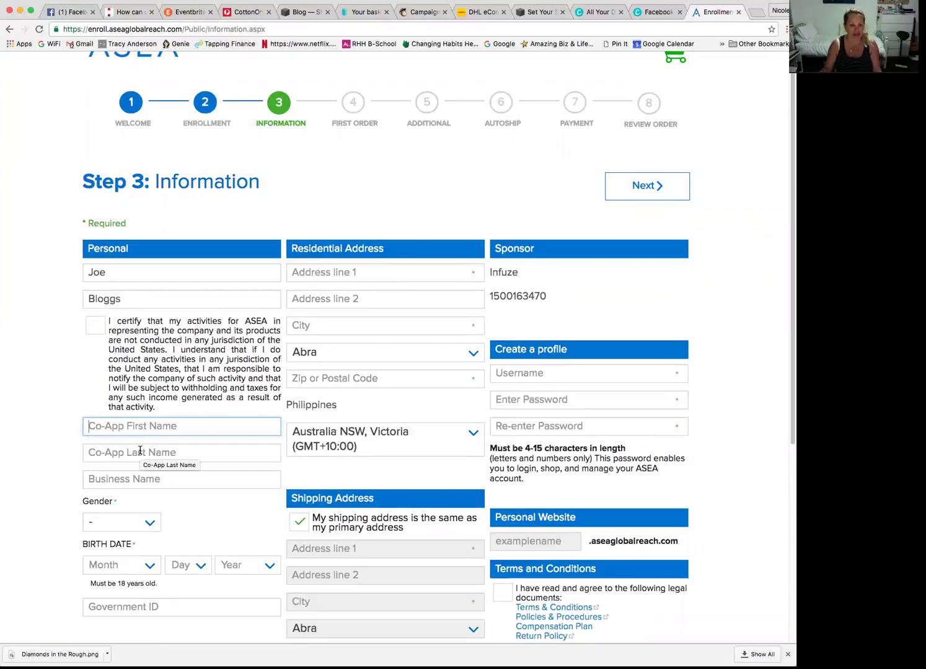
Set gender to Male and the birth date to April 1, 1984.
{"action": "left_click", "coordinate": [144, 525]}
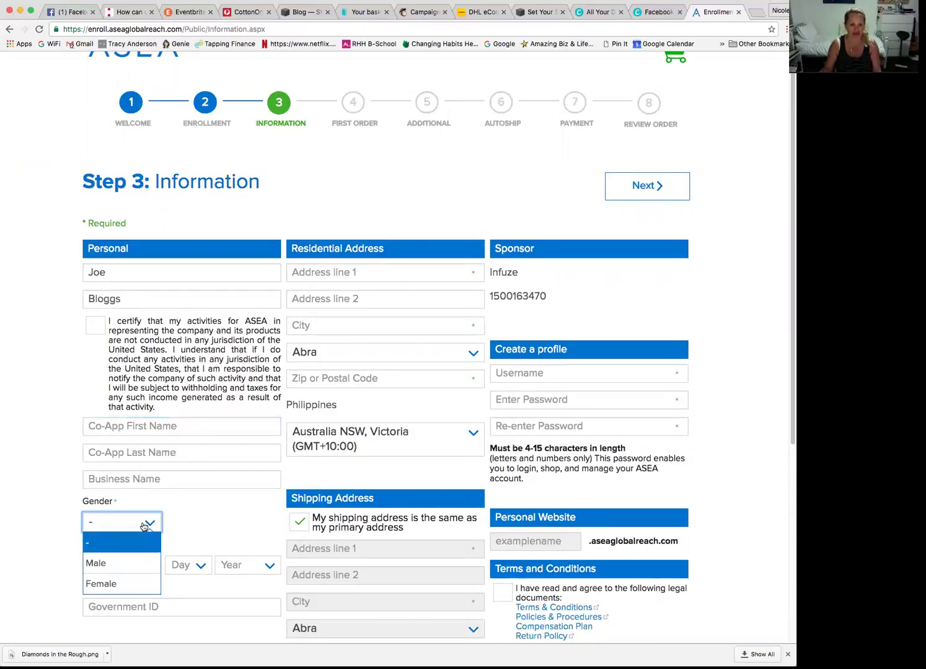
{"action": "left_click", "coordinate": [135, 564]}
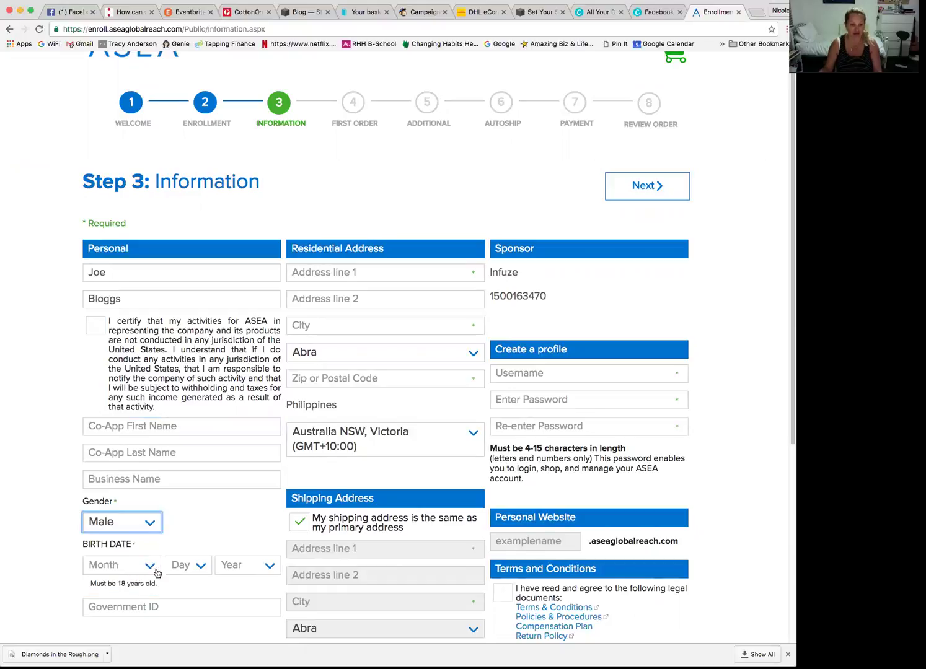
{"action": "left_click", "coordinate": [151, 568]}
{"action": "left_click", "coordinate": [116, 543]}
{"action": "left_click", "coordinate": [188, 565]}
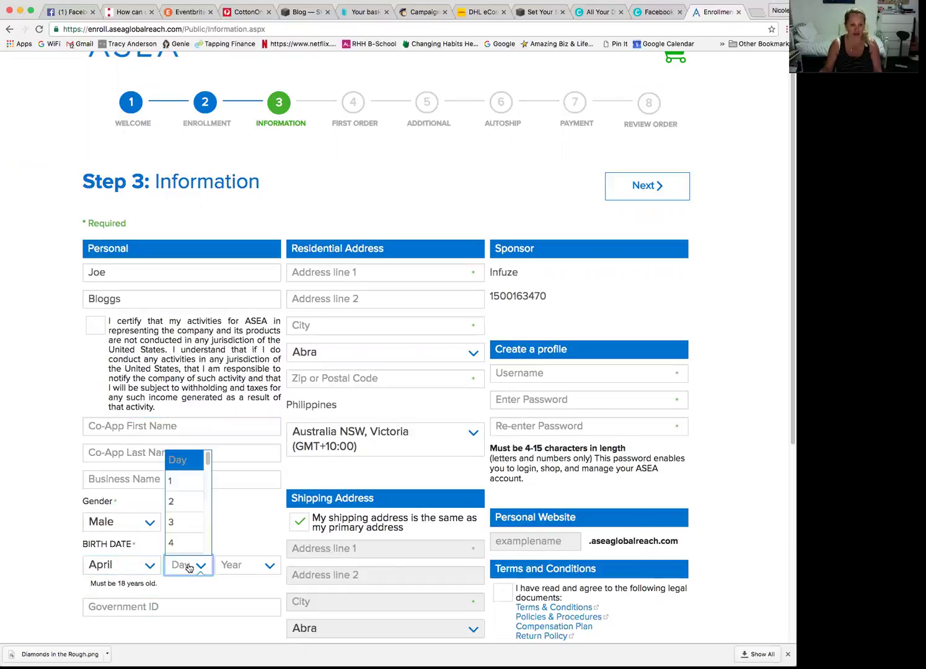
{"action": "left_click", "coordinate": [185, 478]}
{"action": "left_click", "coordinate": [246, 565]}
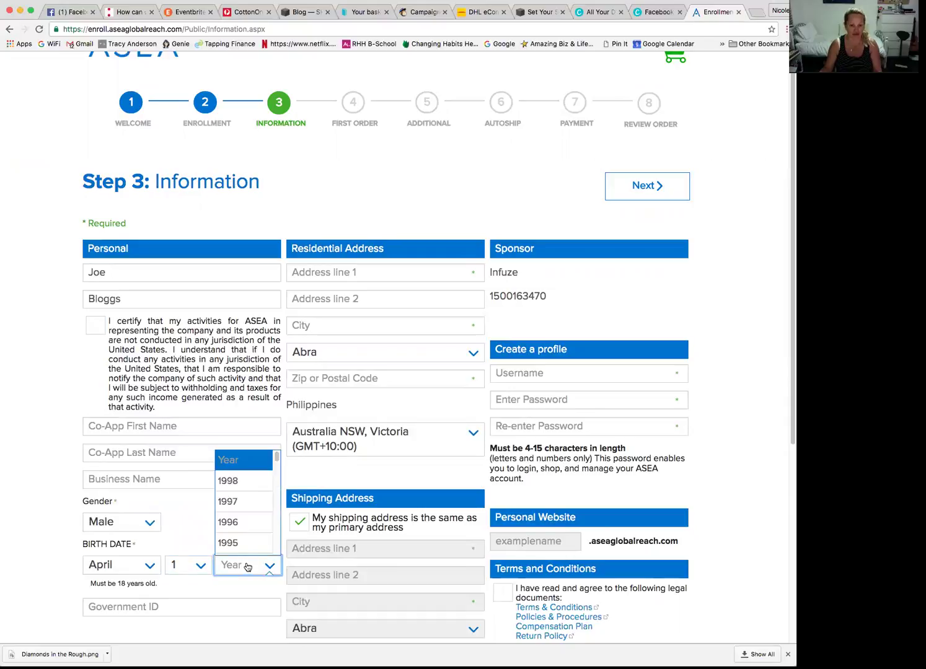
{"action": "scroll", "coordinate": [246, 549], "scroll_direction": "down", "scroll_amount": 2}
{"action": "scroll", "coordinate": [243, 542], "scroll_direction": "up", "scroll_amount": 1}
{"action": "left_click", "coordinate": [230, 535]}
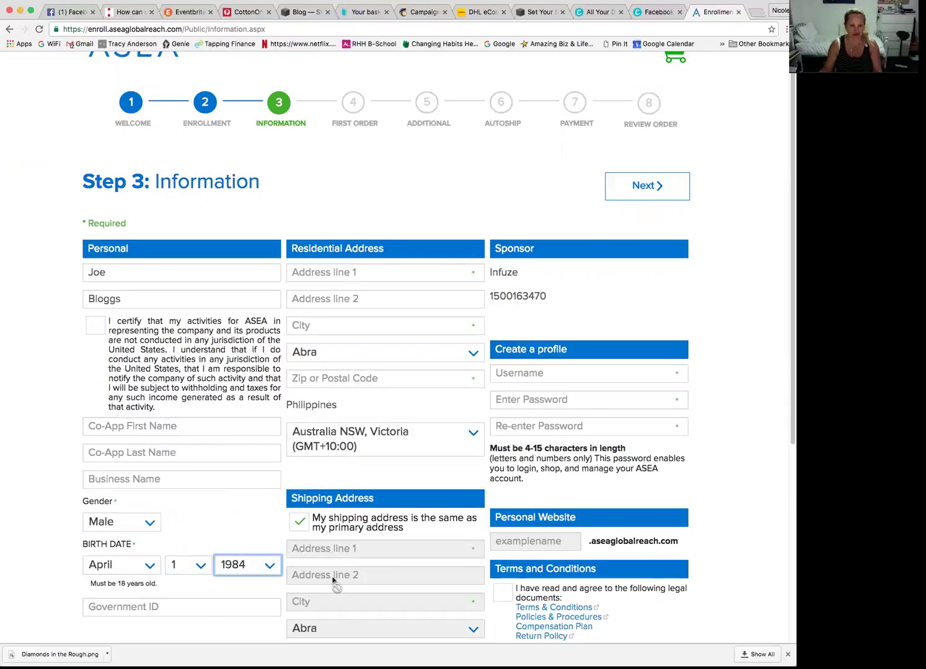
{"action": "scroll", "coordinate": [184, 577], "scroll_direction": "down", "scroll_amount": 1}
{"action": "left_click", "coordinate": [173, 552]}
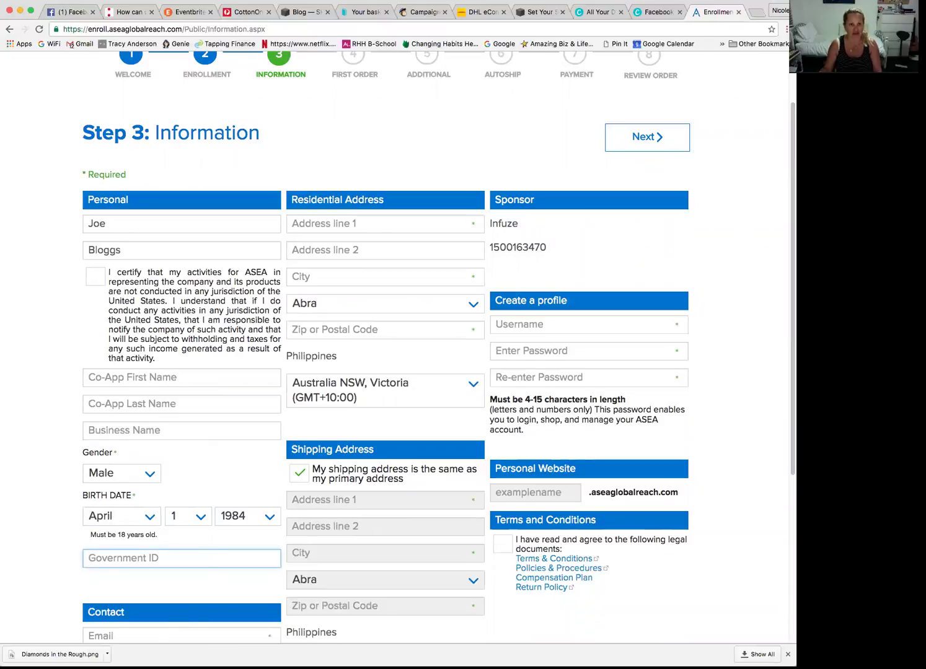
Enter the Government ID number, correcting its last digit.
{"action": "left_click", "coordinate": [402, 516]}
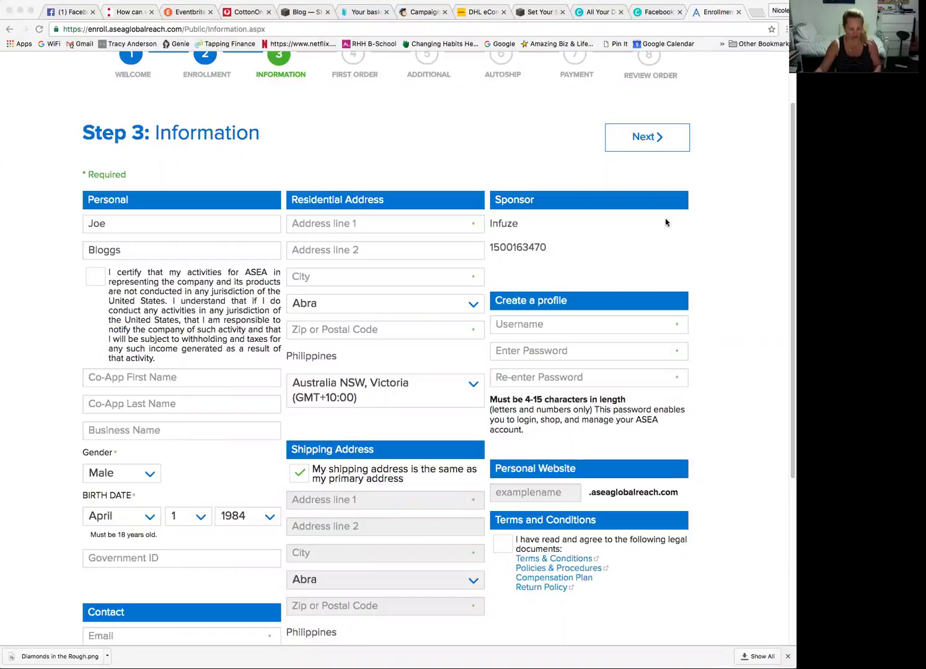
{"action": "left_click", "coordinate": [118, 555]}
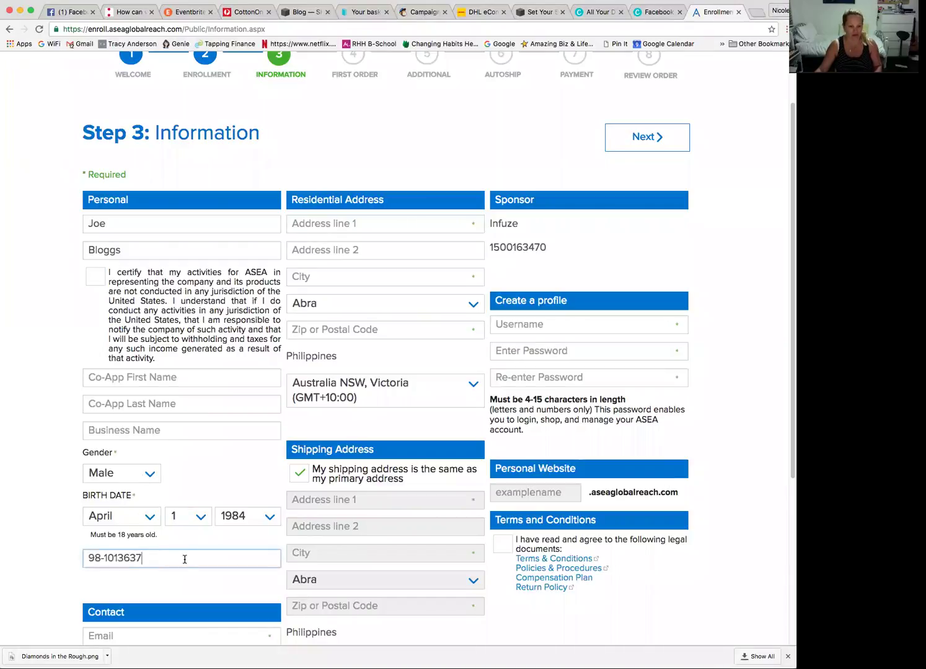
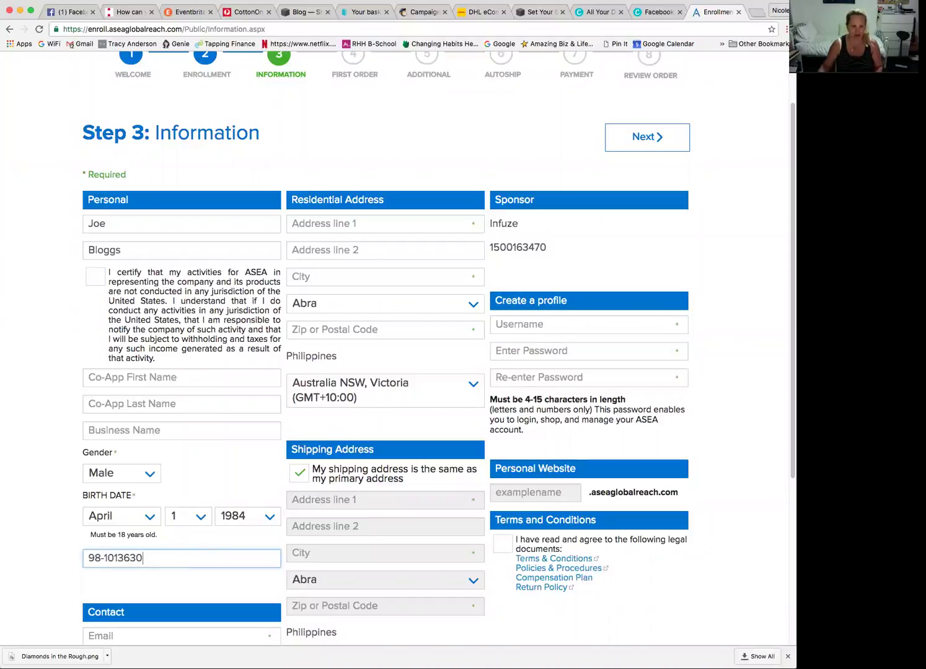
{"action": "scroll", "coordinate": [213, 539], "scroll_direction": "down", "scroll_amount": 1}
{"action": "scroll", "coordinate": [151, 578], "scroll_direction": "down", "scroll_amount": 1}
{"action": "scroll", "coordinate": [133, 546], "scroll_direction": "down", "scroll_amount": 3}
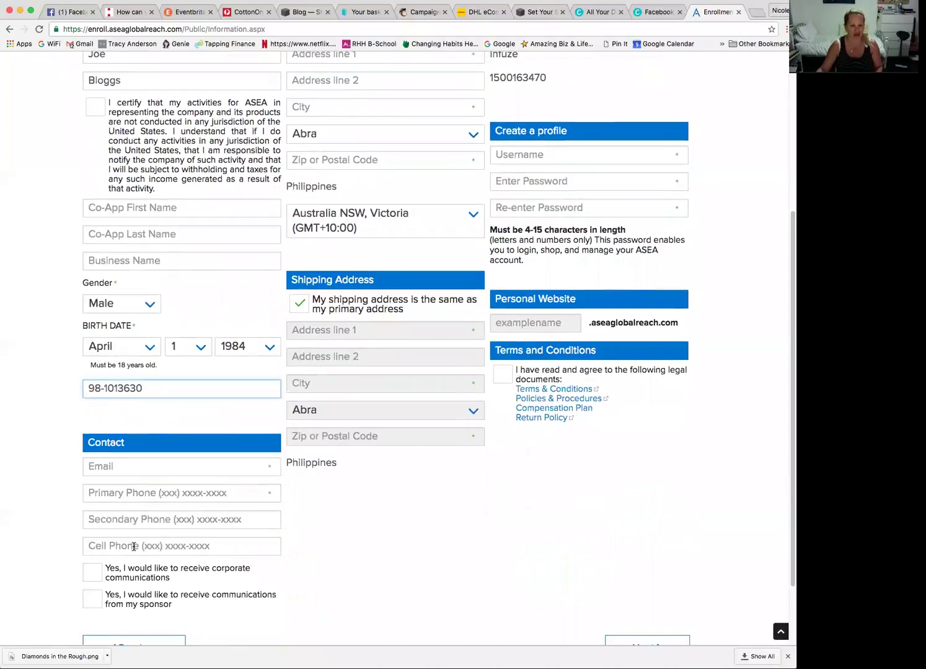
Enter the contact email and accept the saved autofill contact details.
{"action": "left_click", "coordinate": [123, 464]}
{"action": "type", "text": "nicol"}
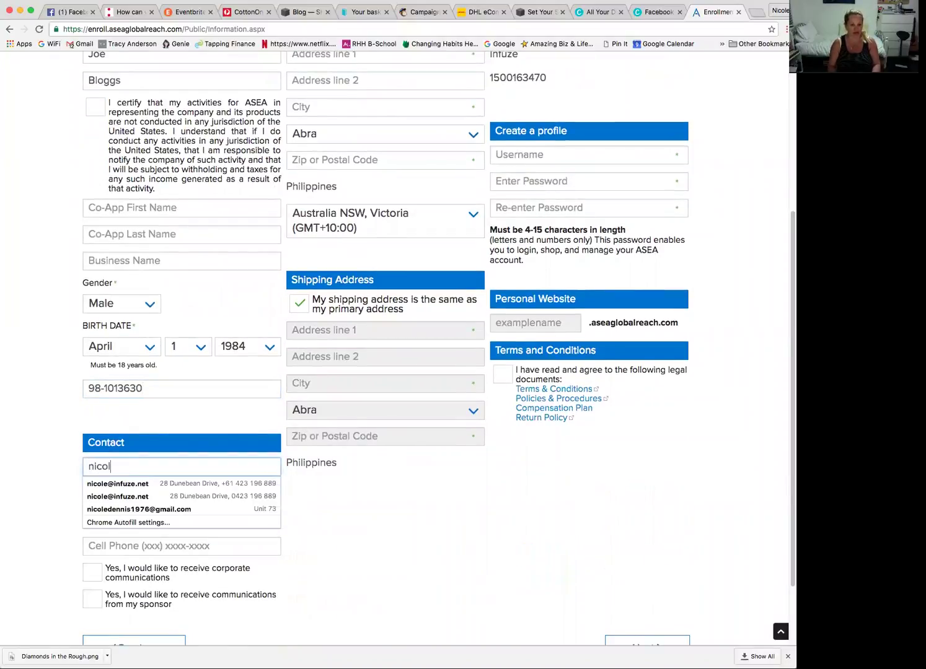
{"action": "key", "text": "Down"}
{"action": "key", "text": "Return"}
{"action": "key", "text": "Tab"}
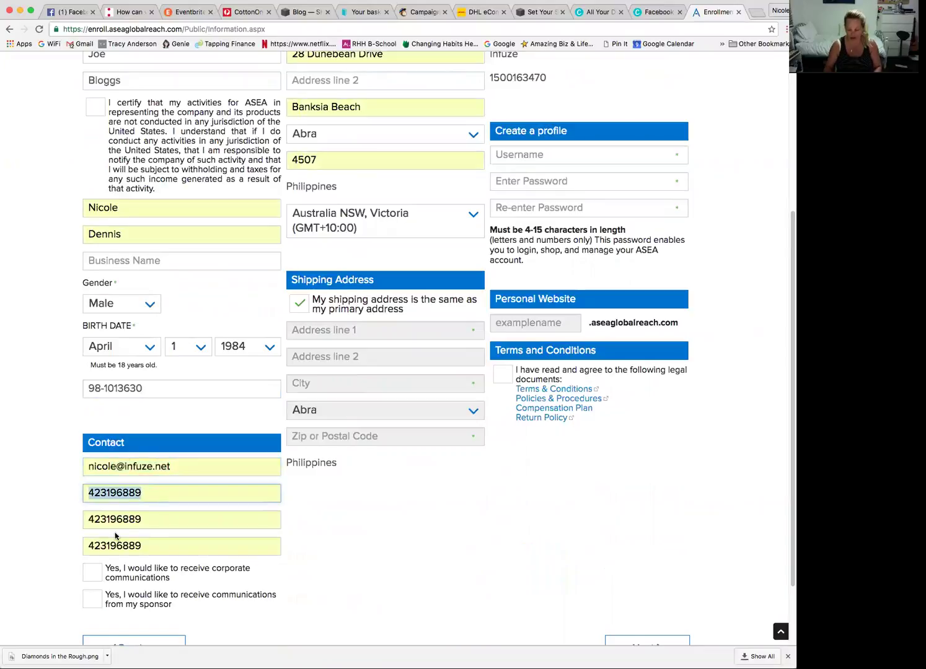
Retype the primary phone, clear secondary and cell phones, and opt in to both communications.
{"action": "key", "text": "BackSpace"}
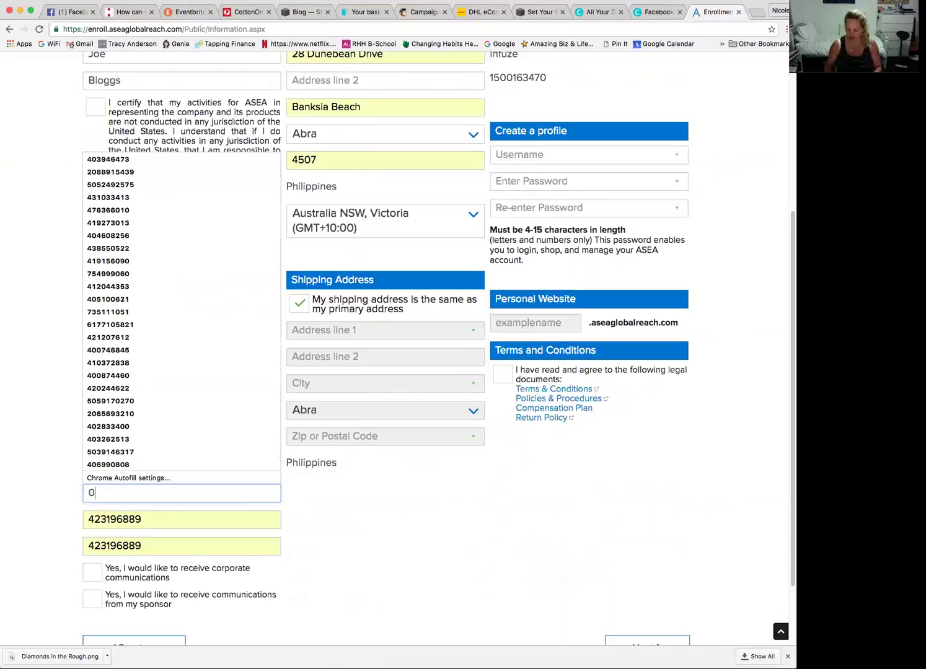
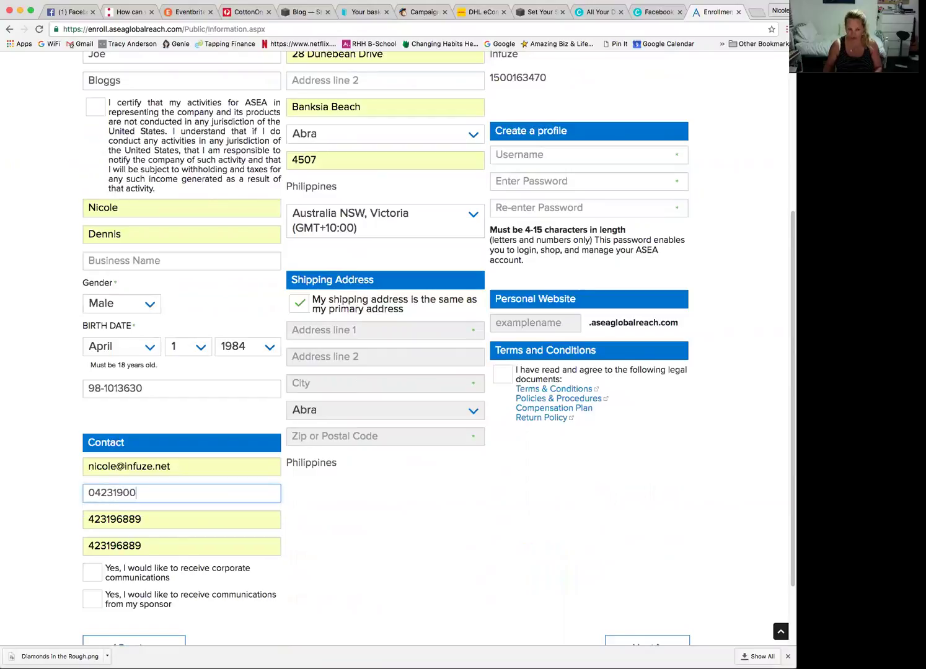
{"action": "key", "text": "Tab"}
{"action": "key", "text": "BackSpace"}
{"action": "key", "text": "Tab"}
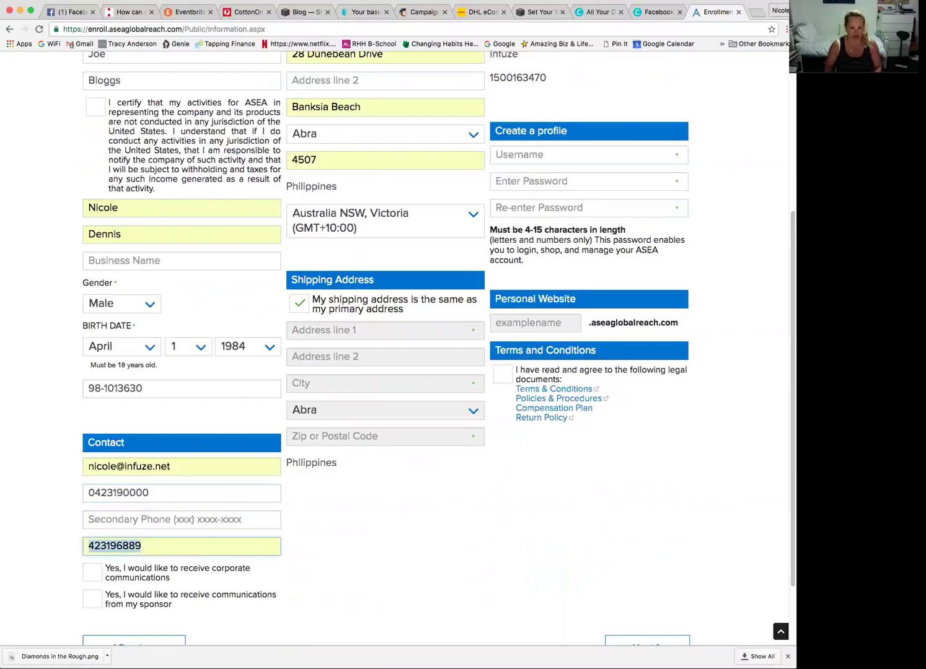
{"action": "key", "text": "BackSpace"}
{"action": "left_click", "coordinate": [93, 575]}
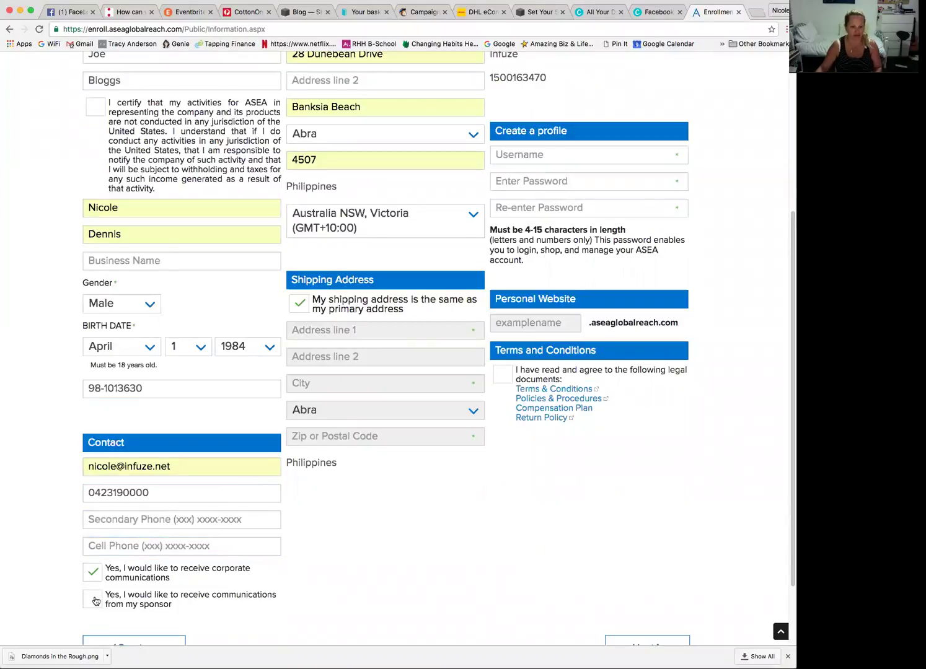
{"action": "left_click", "coordinate": [93, 599]}
{"action": "scroll", "coordinate": [273, 388], "scroll_direction": "up", "scroll_amount": 5}
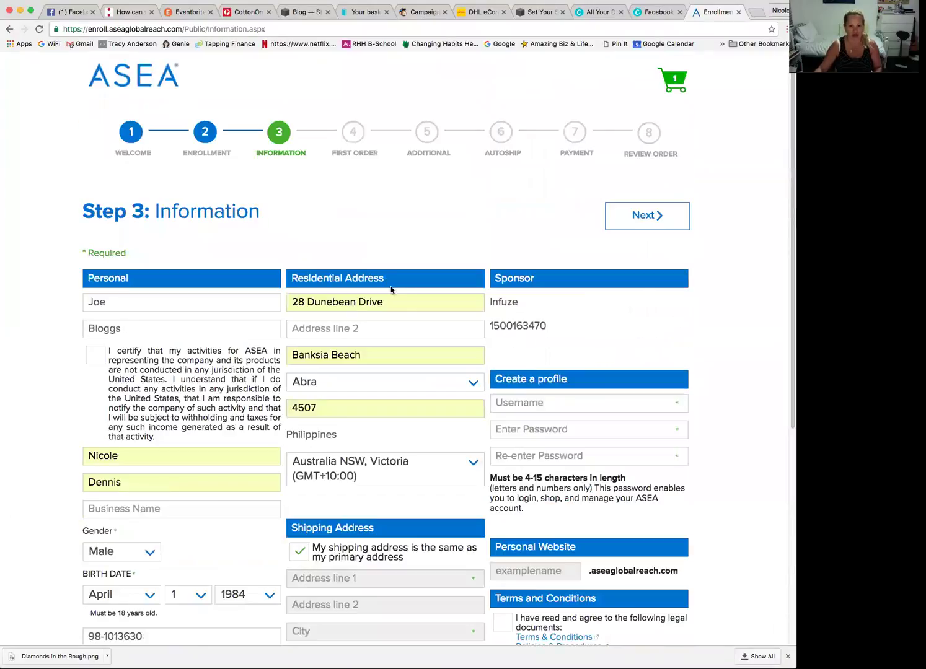
{"action": "left_click_drag", "start_coordinate": [383, 303], "coordinate": [262, 282]}
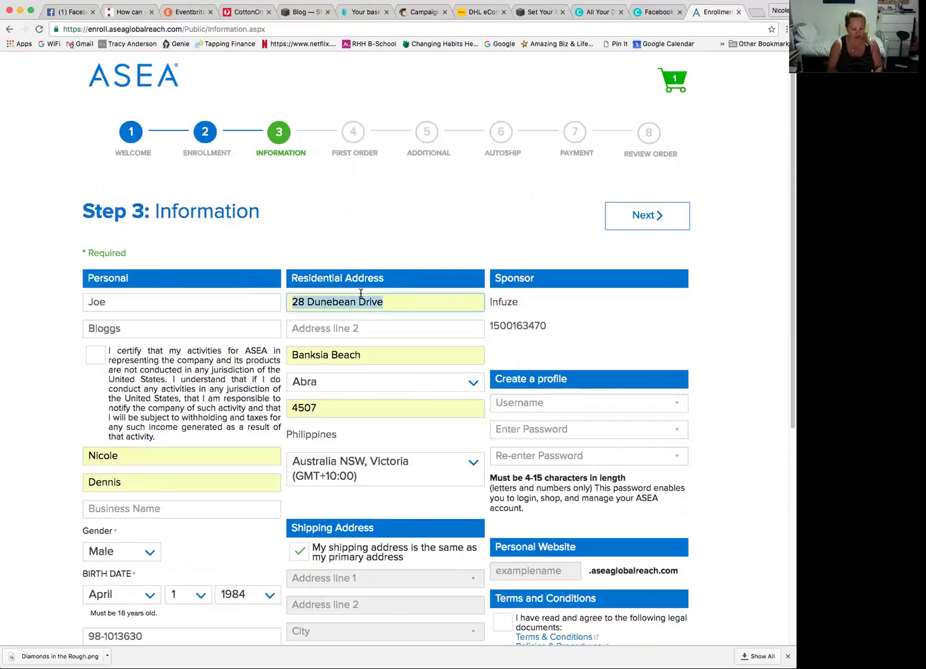
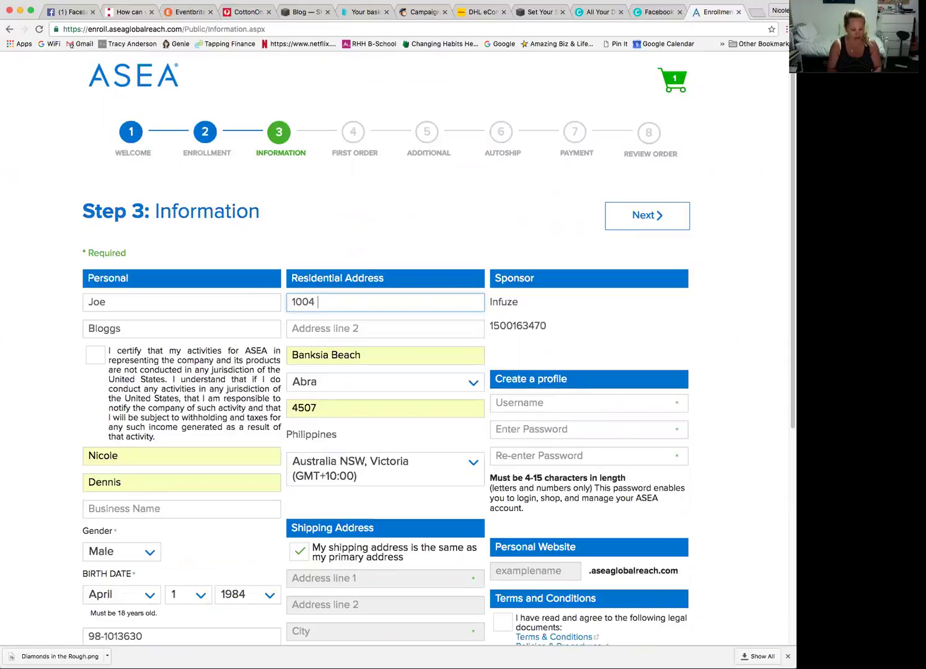
{"action": "key", "text": "Tab"}
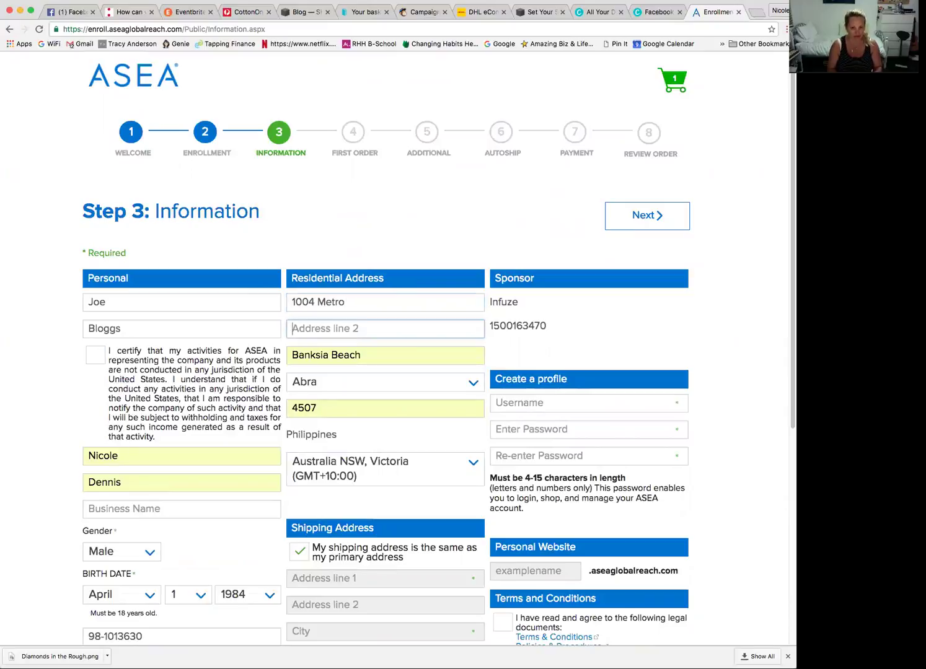
{"action": "key", "text": "Tab"}
{"action": "type", "text": "Mani"}
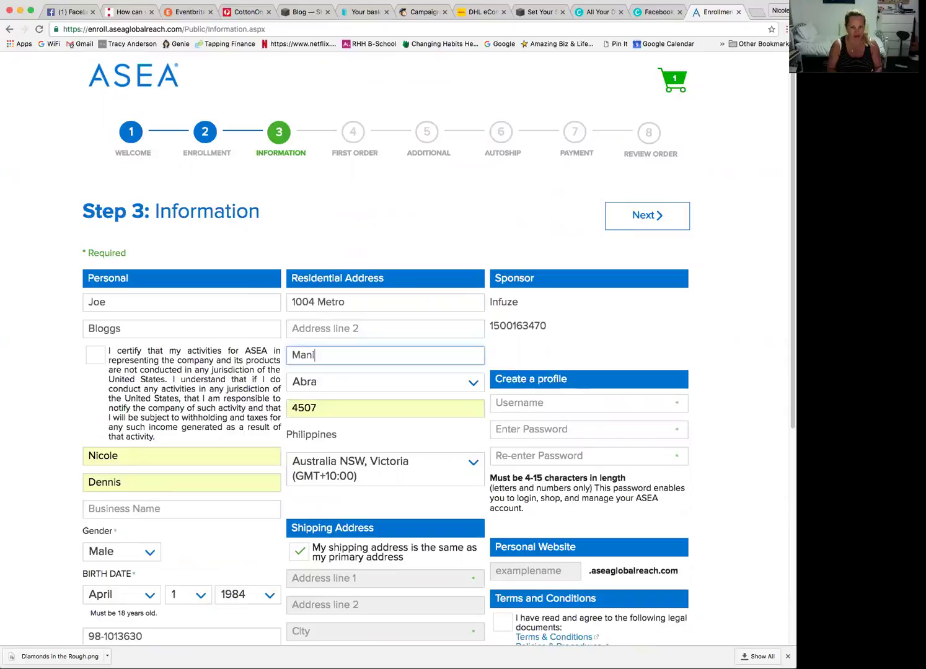
{"action": "type", "text": "l"}
{"action": "type", "text": "a"}
{"action": "key", "text": "Tab"}
{"action": "key", "text": "Tab"}
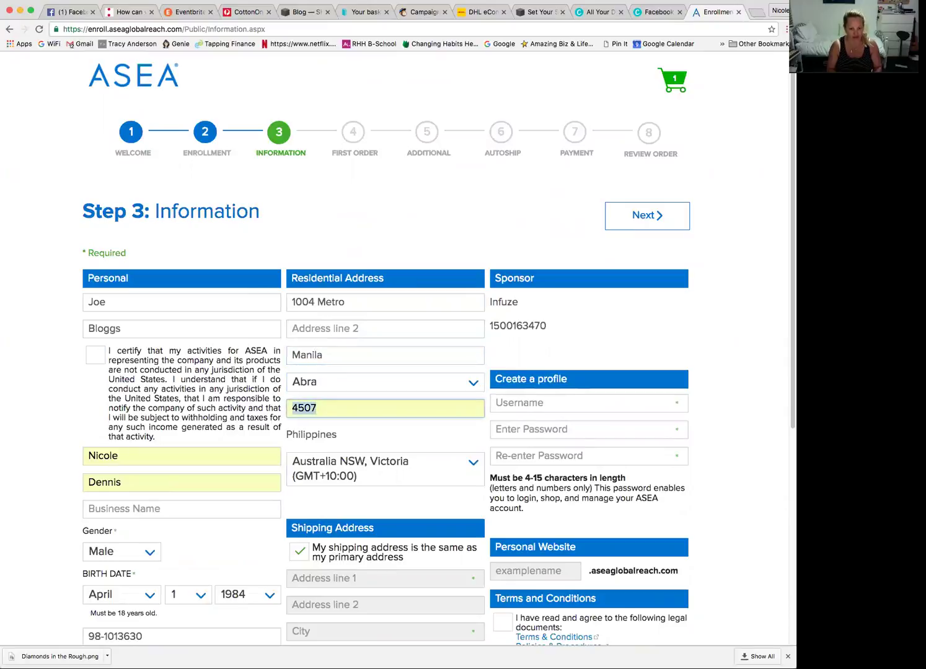
{"action": "type", "text": "1"}
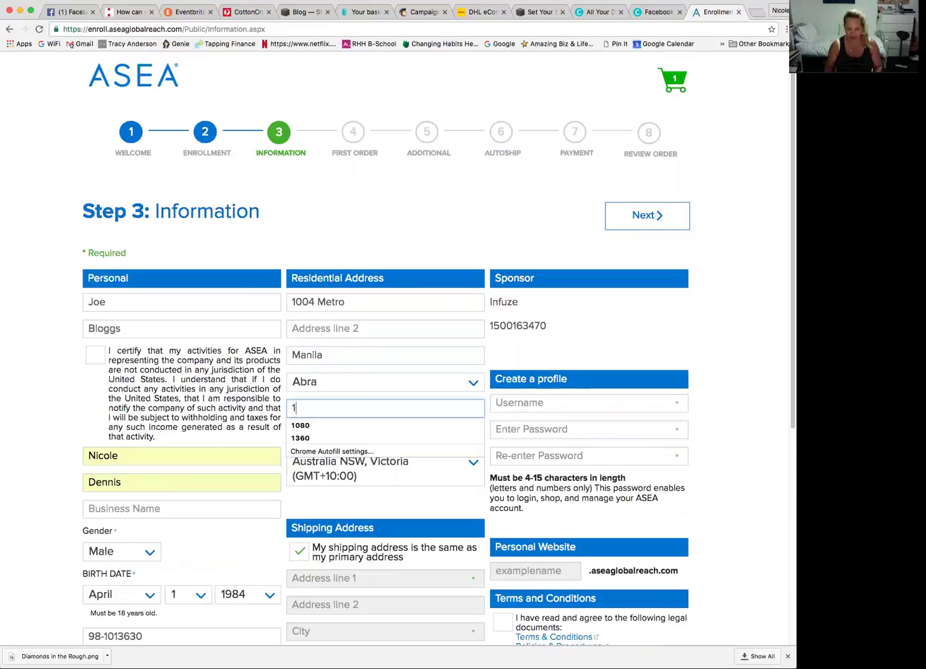
{"action": "type", "text": "004"}
{"action": "key", "text": "Tab"}
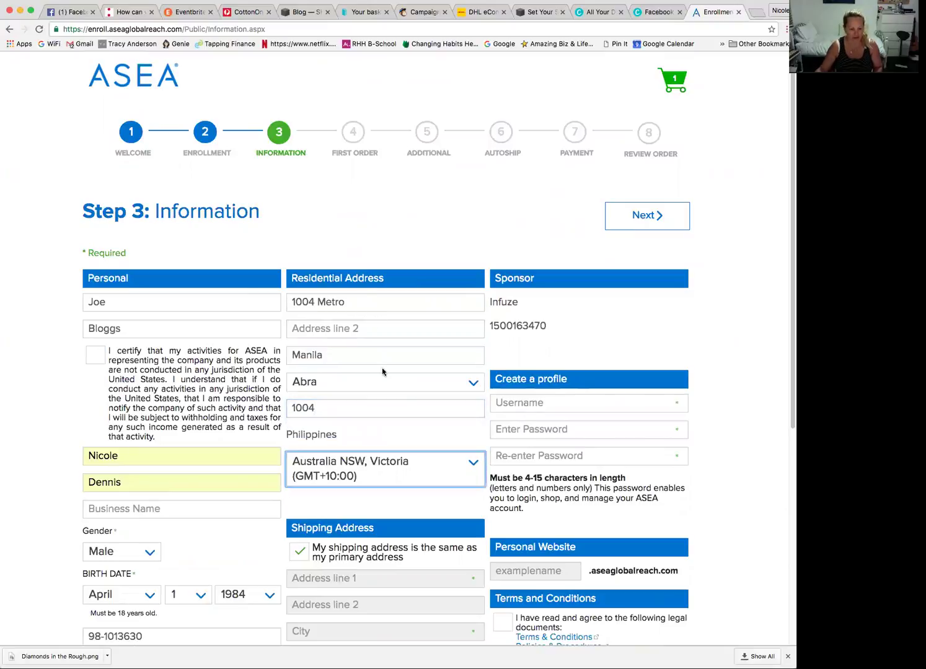
{"action": "scroll", "coordinate": [437, 456], "scroll_direction": "down", "scroll_amount": 2}
Choose Beijing, Hong Kong, Singapore (GMT+8:00) from the timezone list.
{"action": "left_click", "coordinate": [462, 408]}
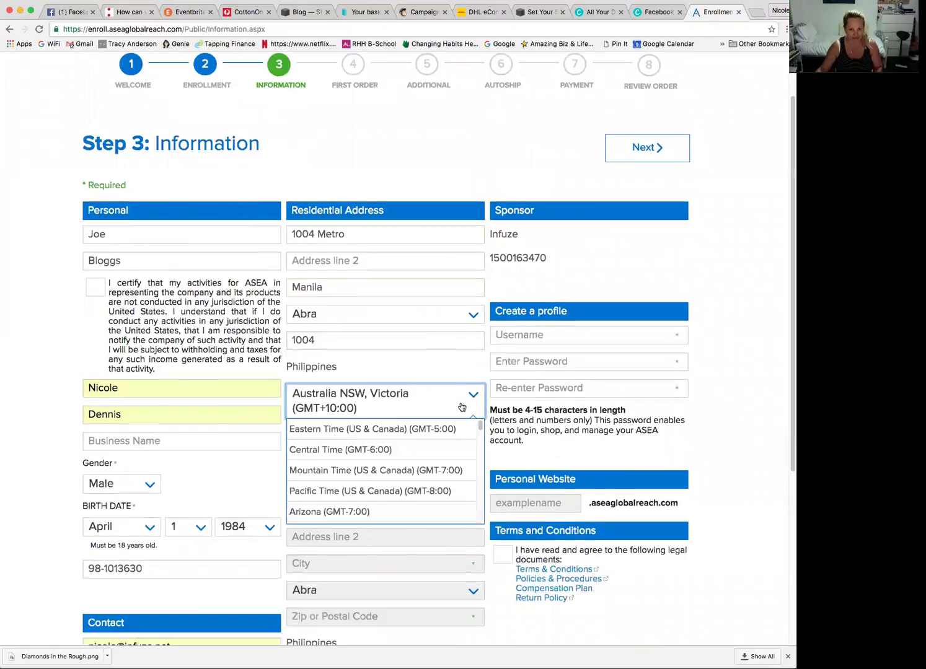
{"action": "scroll", "coordinate": [439, 497], "scroll_direction": "down", "scroll_amount": 1}
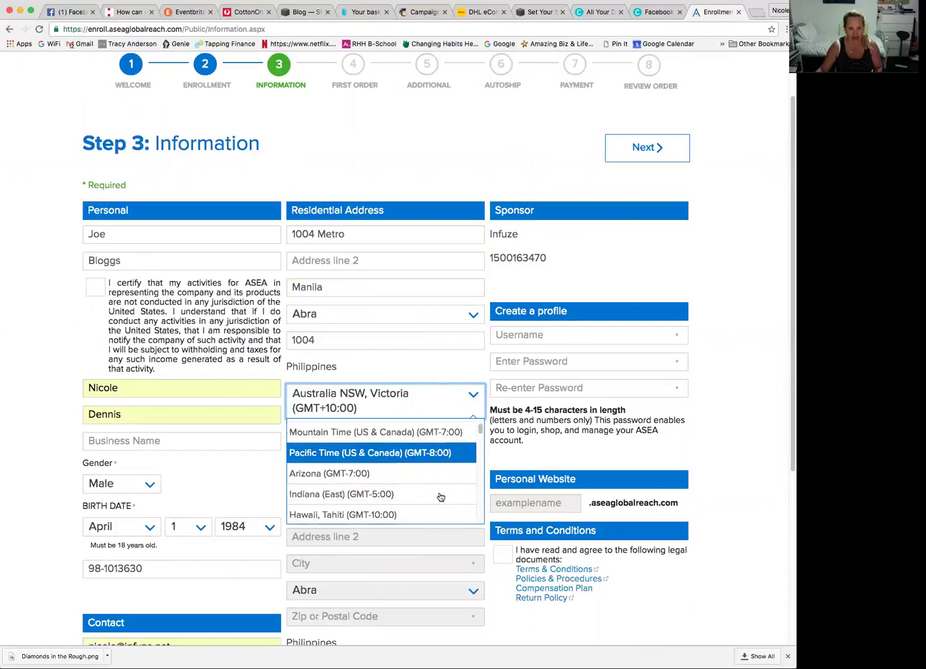
{"action": "scroll", "coordinate": [439, 497], "scroll_direction": "down", "scroll_amount": 1}
{"action": "scroll", "coordinate": [439, 497], "scroll_direction": "down", "scroll_amount": 2}
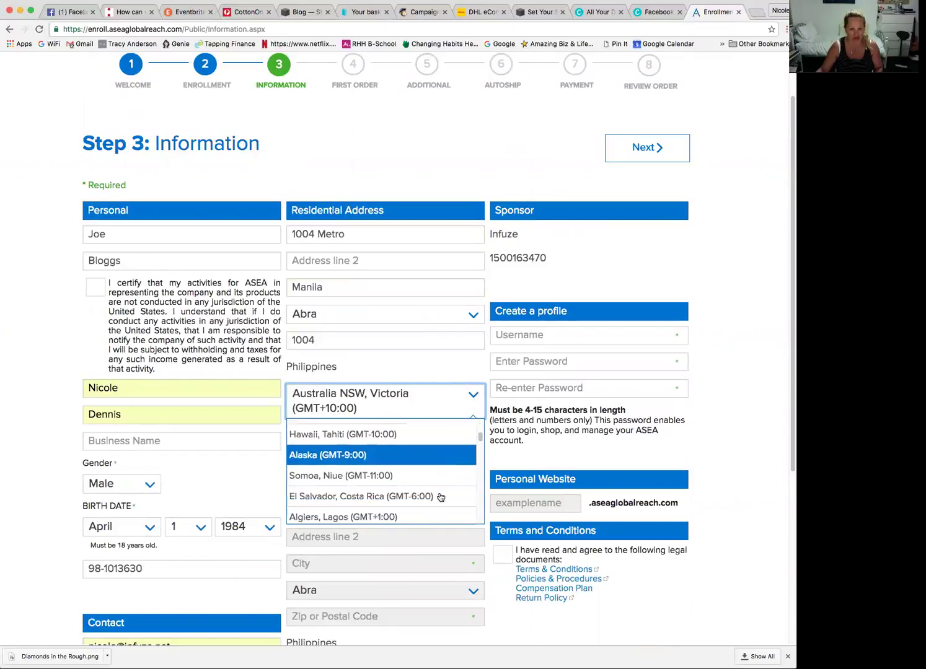
{"action": "scroll", "coordinate": [439, 497], "scroll_direction": "down", "scroll_amount": 2}
{"action": "scroll", "coordinate": [440, 497], "scroll_direction": "down", "scroll_amount": 1}
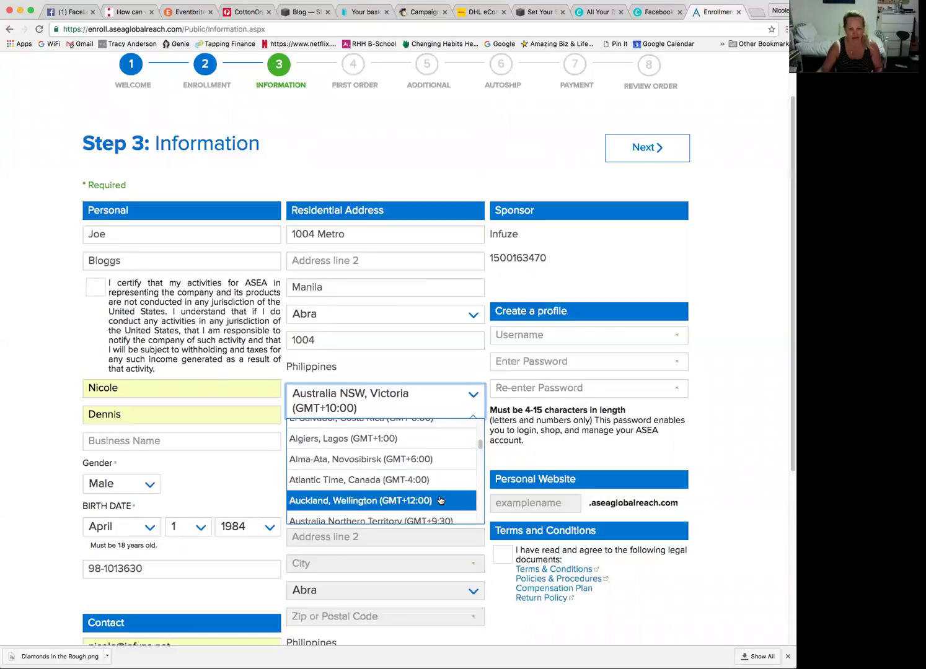
{"action": "scroll", "coordinate": [441, 497], "scroll_direction": "down", "scroll_amount": 1}
{"action": "scroll", "coordinate": [440, 500], "scroll_direction": "down", "scroll_amount": 2}
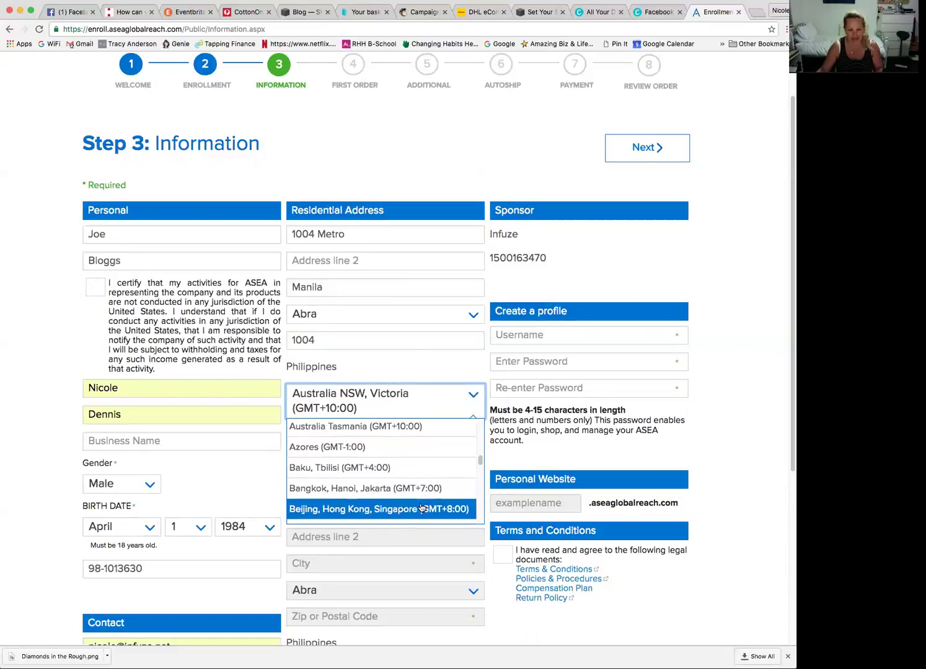
{"action": "scroll", "coordinate": [421, 508], "scroll_direction": "down", "scroll_amount": 1}
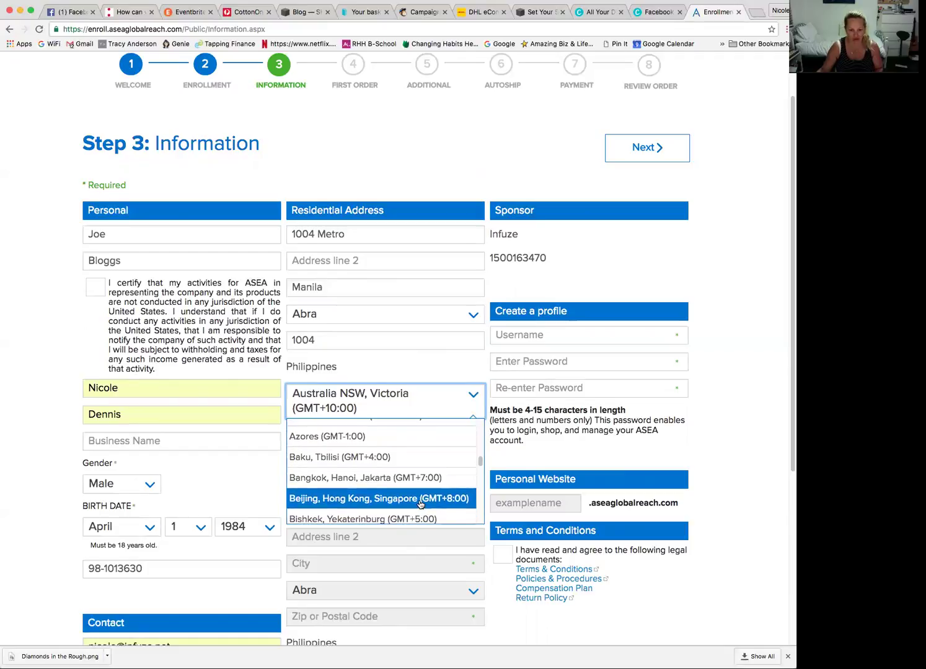
{"action": "left_click", "coordinate": [420, 503]}
{"action": "scroll", "coordinate": [299, 384], "scroll_direction": "down", "scroll_amount": 2}
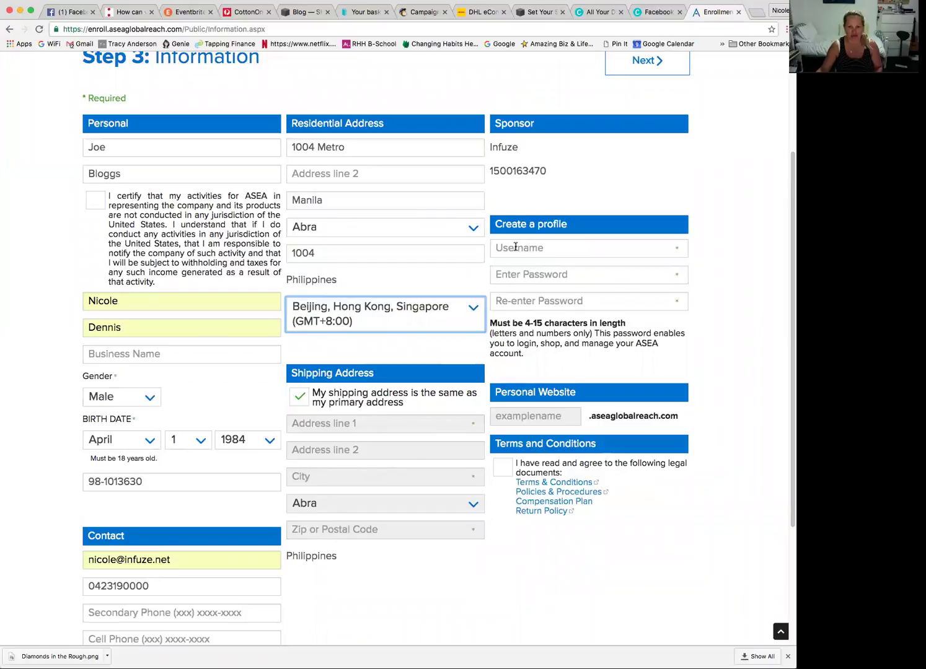
Enter the suggested profile username, then the password and its confirmation.
{"action": "left_click", "coordinate": [548, 248]}
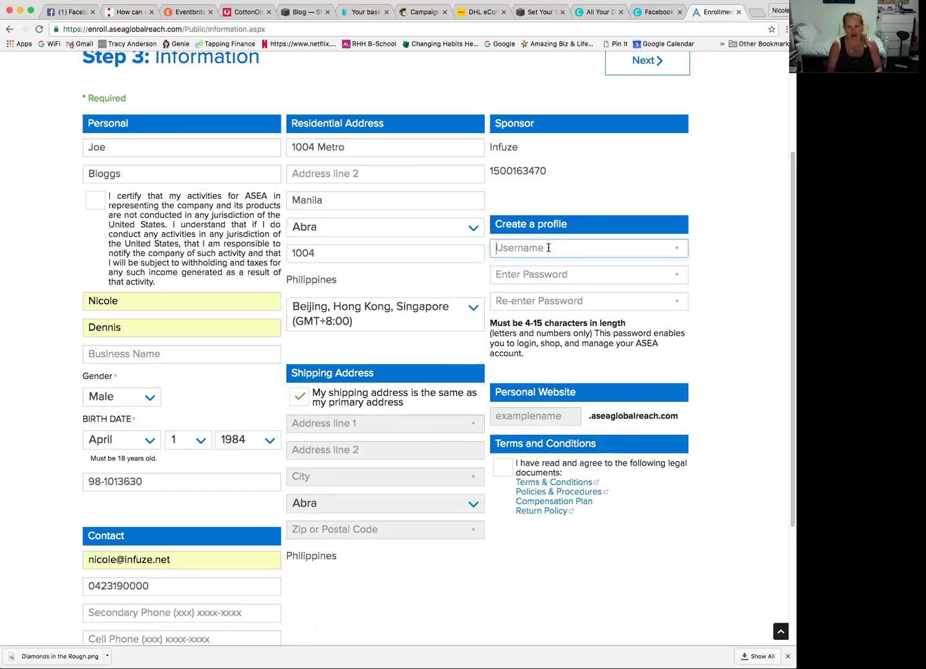
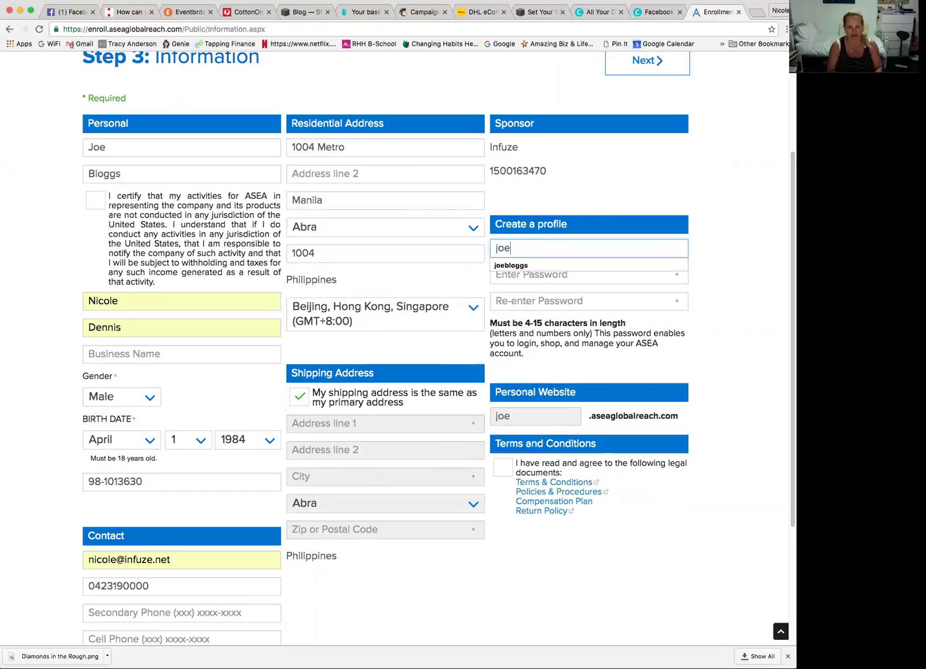
{"action": "key", "text": "Down"}
{"action": "key", "text": "Tab"}
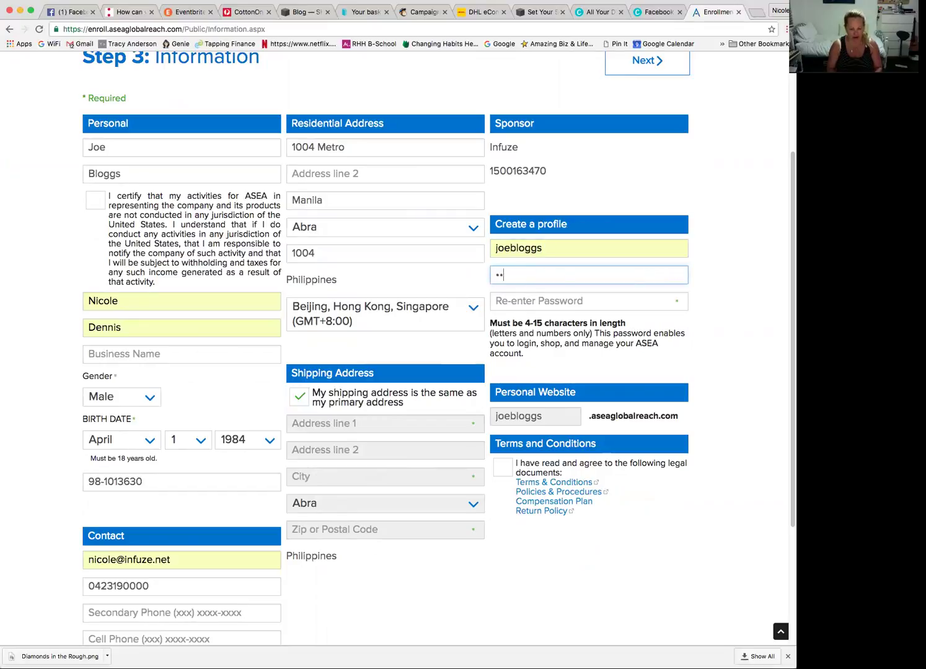
{"action": "key", "text": "Tab"}
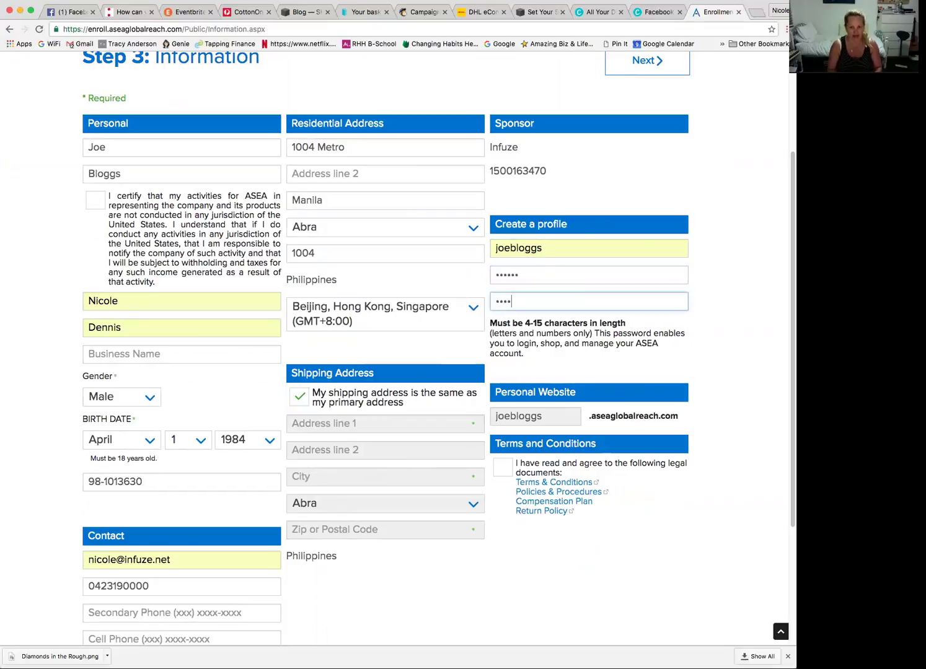
{"action": "key", "text": "Tab"}
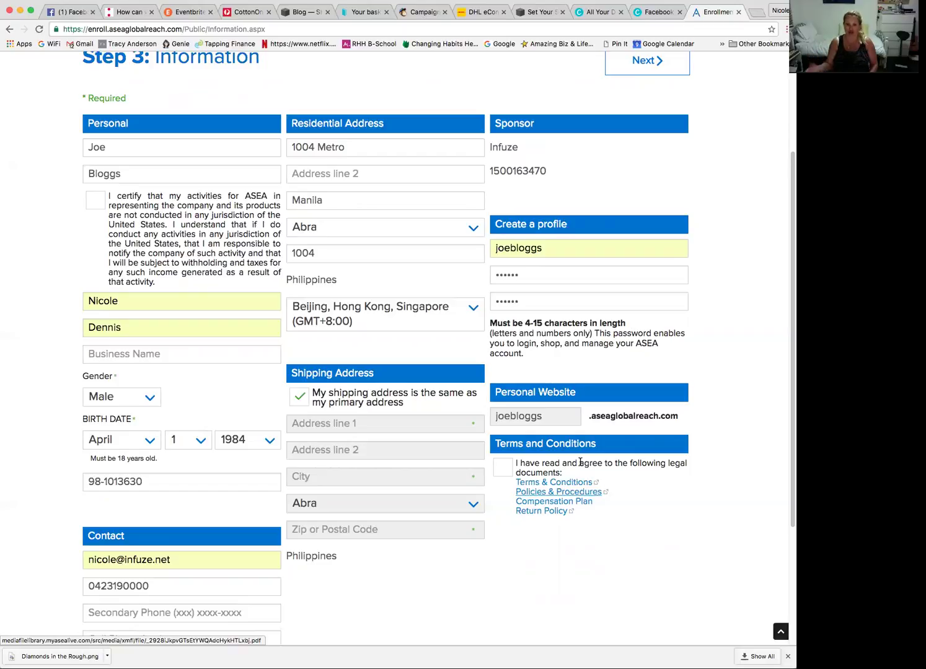
Accept the terms and certify that activities are outside United States jurisdiction.
{"action": "left_click", "coordinate": [500, 470]}
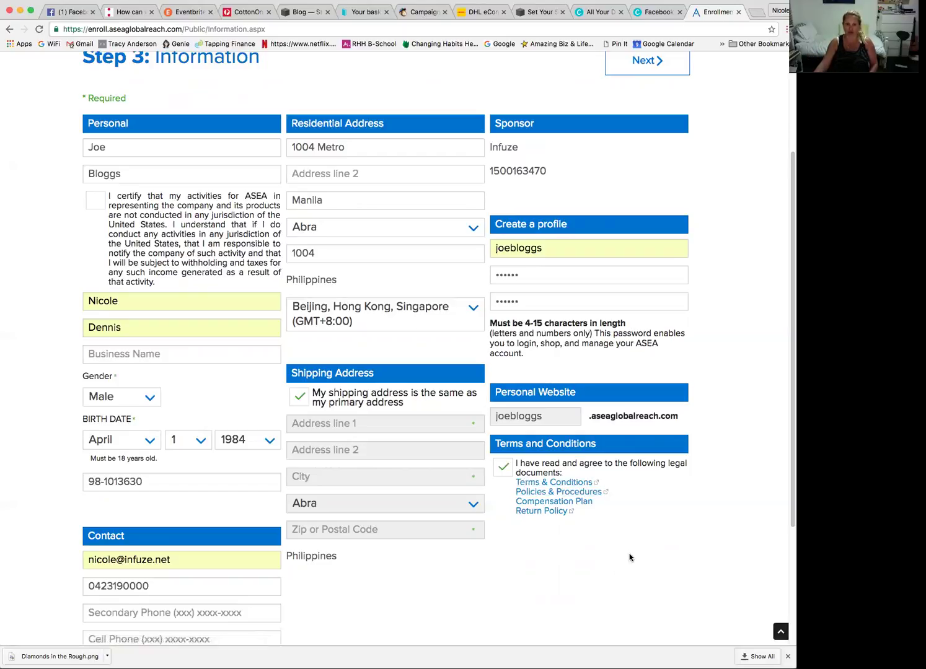
{"action": "scroll", "coordinate": [628, 555], "scroll_direction": "down", "scroll_amount": 3}
{"action": "left_click", "coordinate": [663, 570]}
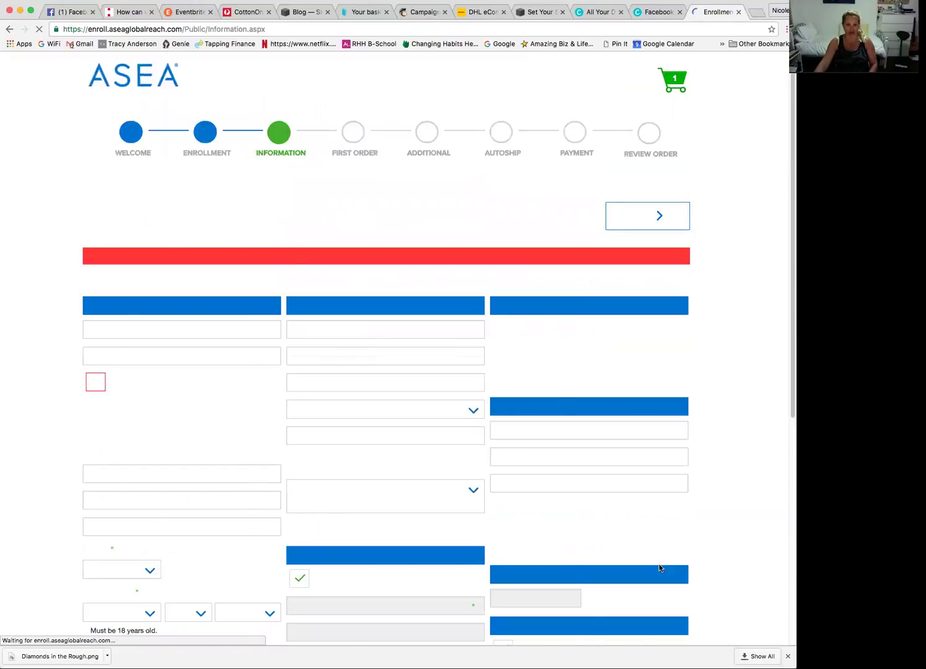
{"action": "left_click", "coordinate": [96, 382]}
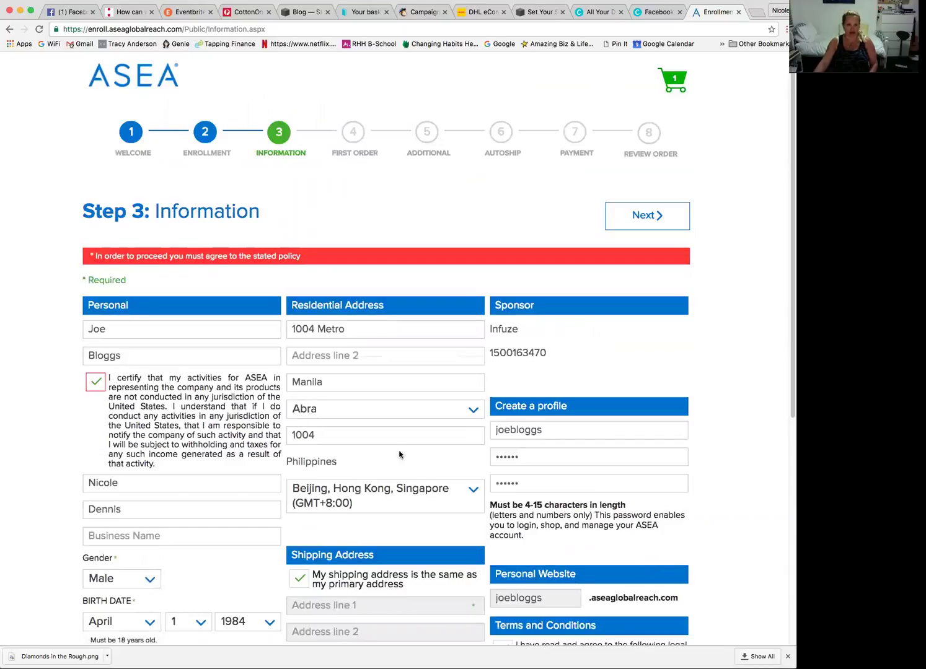
{"action": "scroll", "coordinate": [370, 482], "scroll_direction": "down", "scroll_amount": 1}
{"action": "scroll", "coordinate": [367, 485], "scroll_direction": "down", "scroll_amount": 5}
{"action": "scroll", "coordinate": [578, 506], "scroll_direction": "down", "scroll_amount": 1}
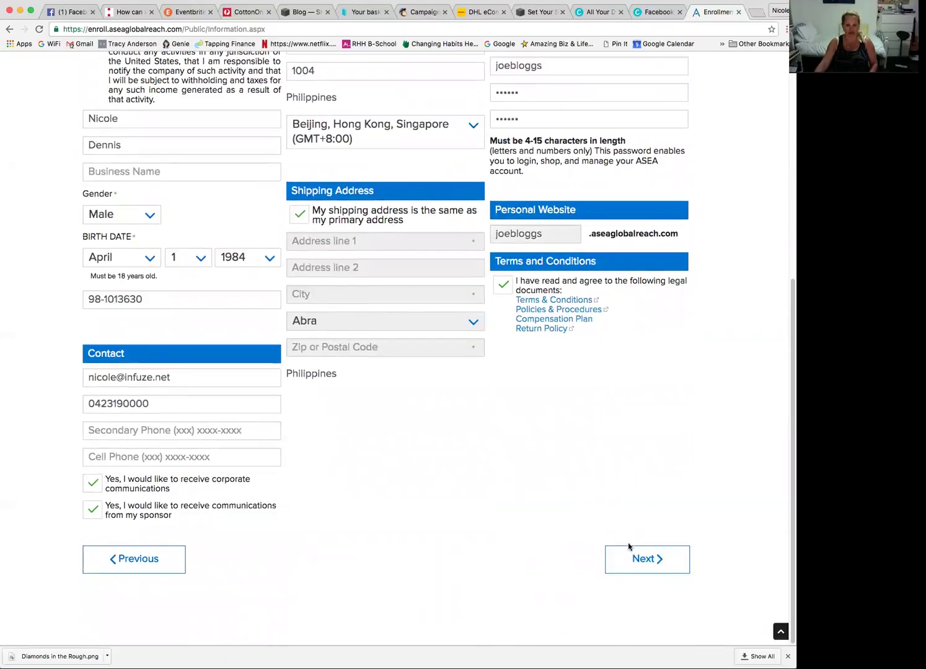
{"action": "left_click", "coordinate": [637, 560]}
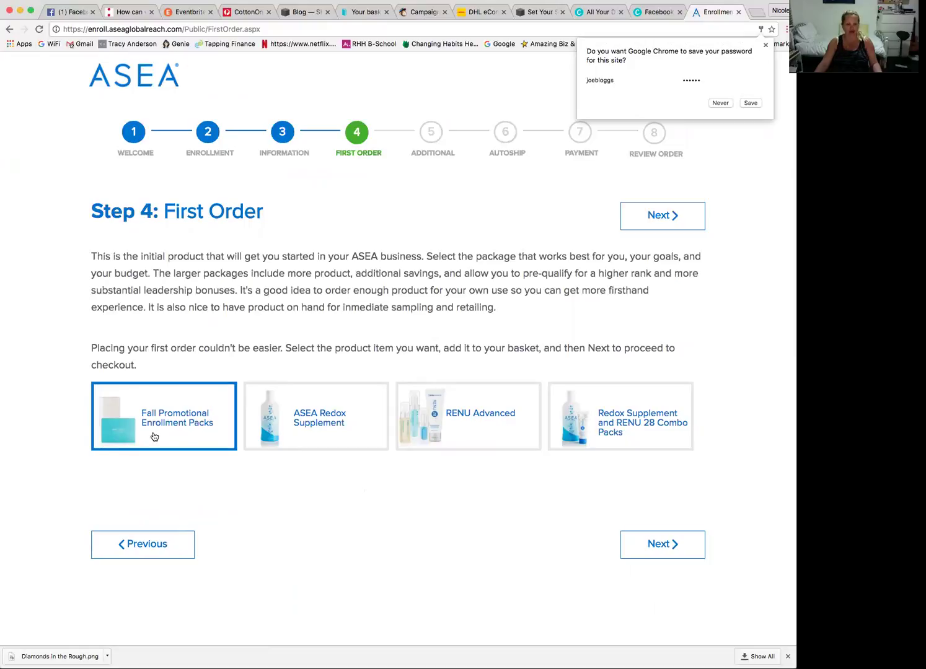
Choose the Fall Promotional Personal Product Combo Pack 1 as the first order.
{"action": "left_click", "coordinate": [722, 103]}
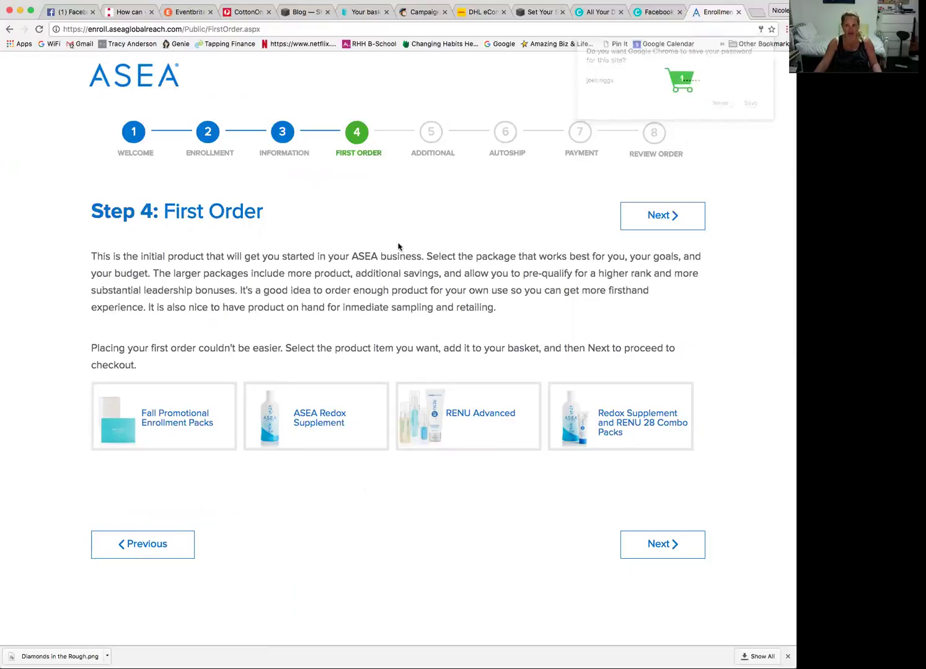
{"action": "left_click", "coordinate": [189, 413]}
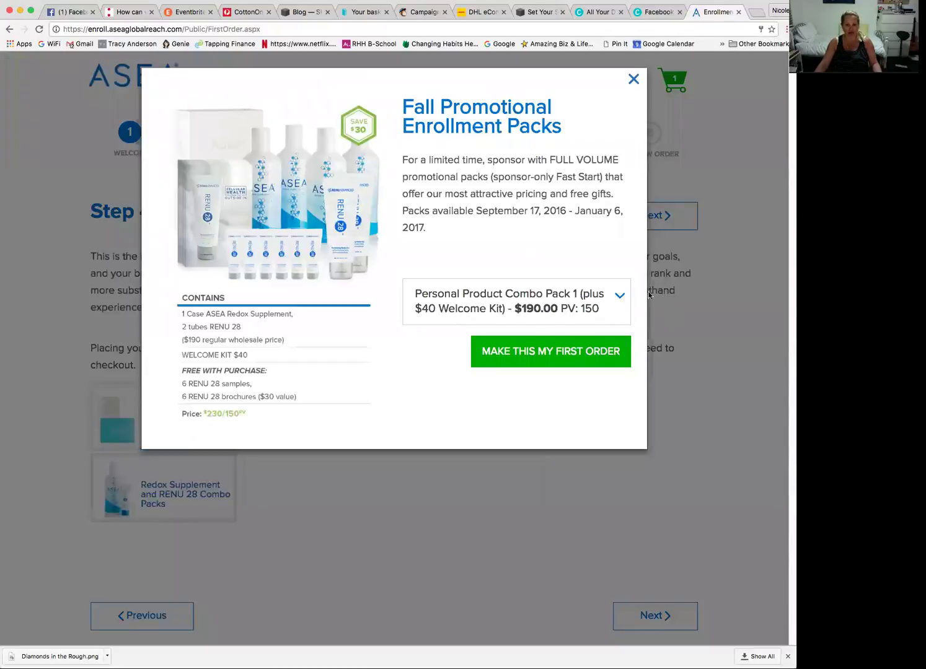
{"action": "left_click", "coordinate": [620, 300]}
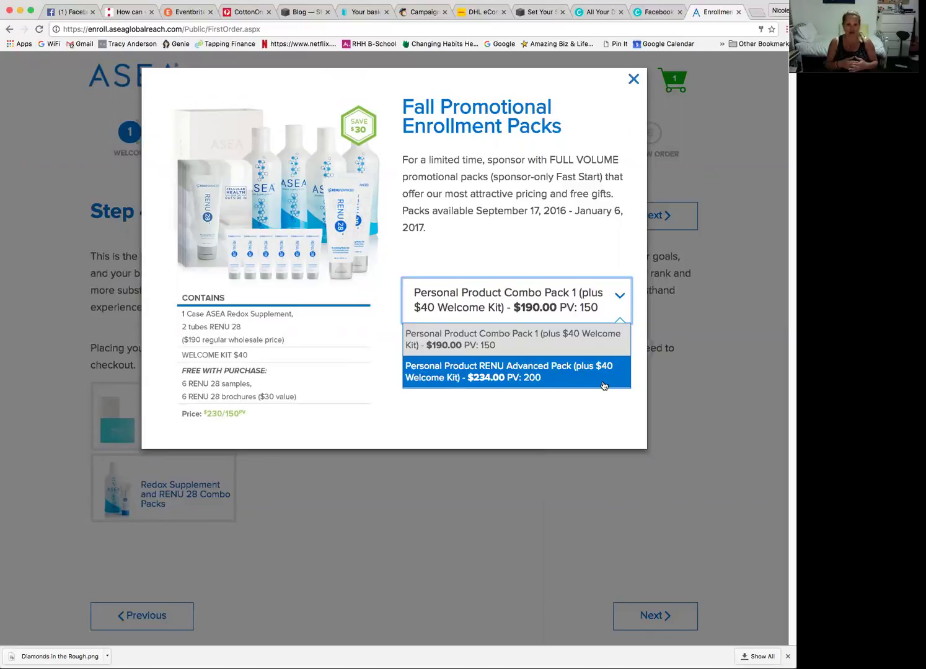
{"action": "left_click", "coordinate": [578, 343]}
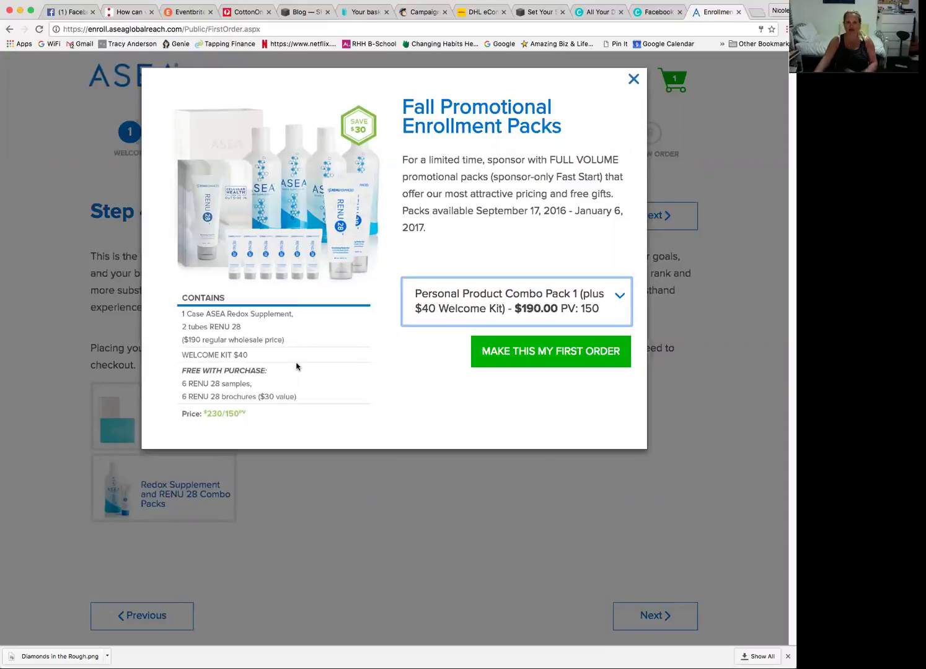
{"action": "left_click", "coordinate": [517, 352]}
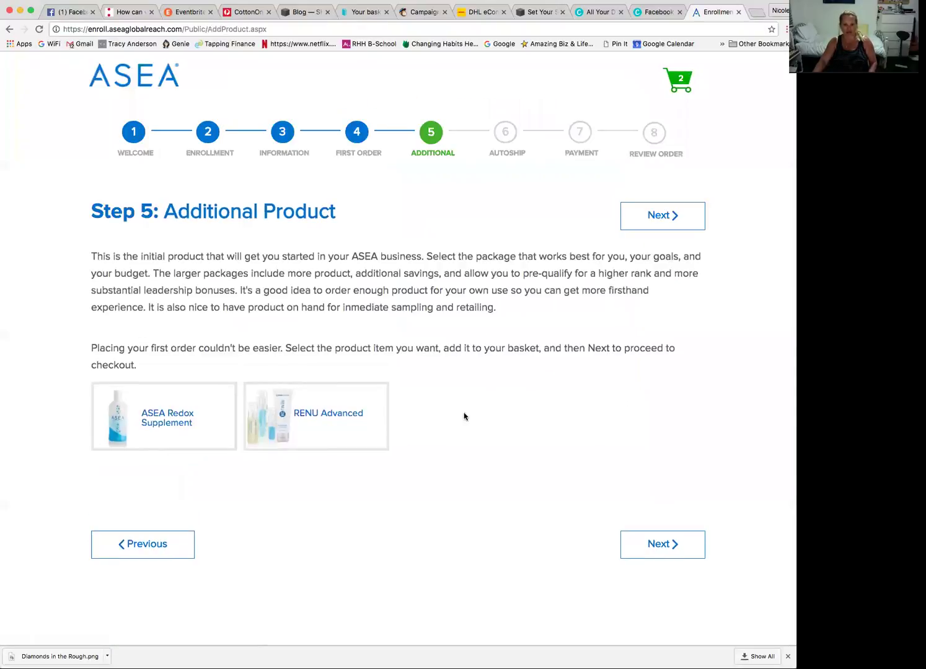
Skip additional products and add the 1 Case ASEA and 2 Tubes RENU 28 combo to autoship.
{"action": "left_click", "coordinate": [681, 548]}
{"action": "left_click", "coordinate": [565, 271]}
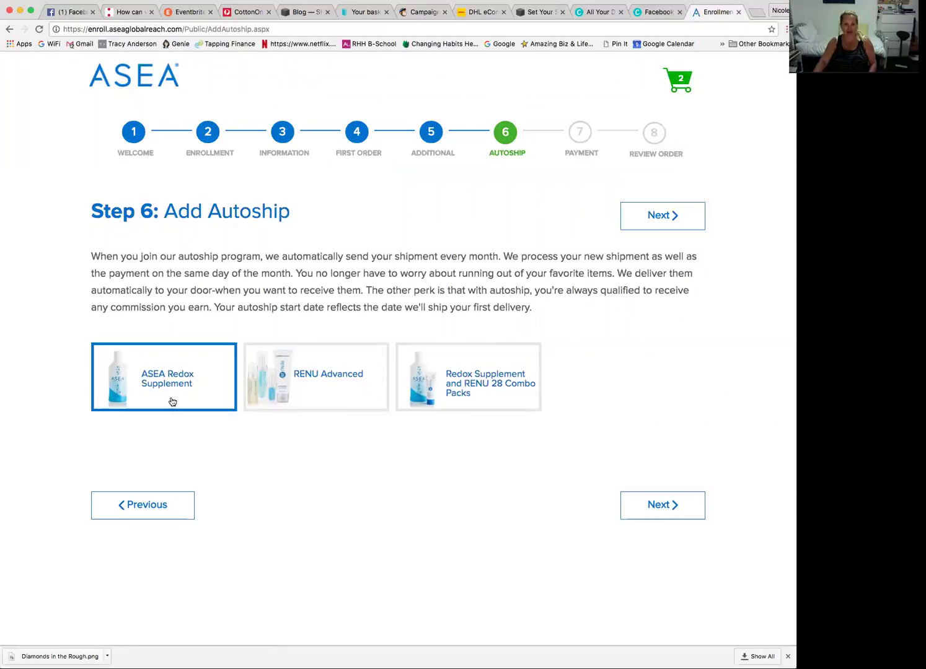
{"action": "left_click", "coordinate": [447, 382]}
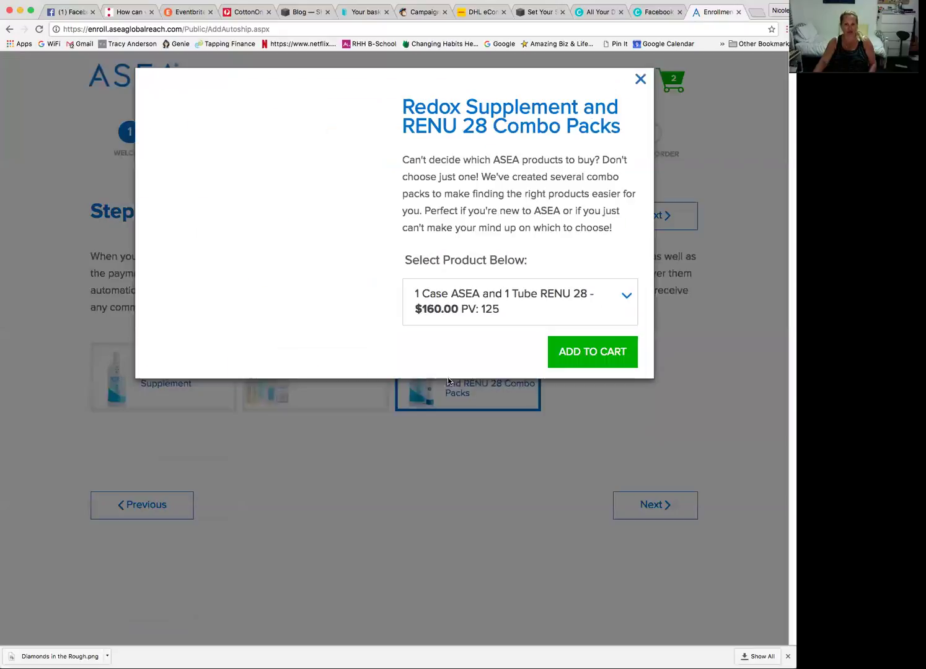
{"action": "left_click", "coordinate": [612, 308]}
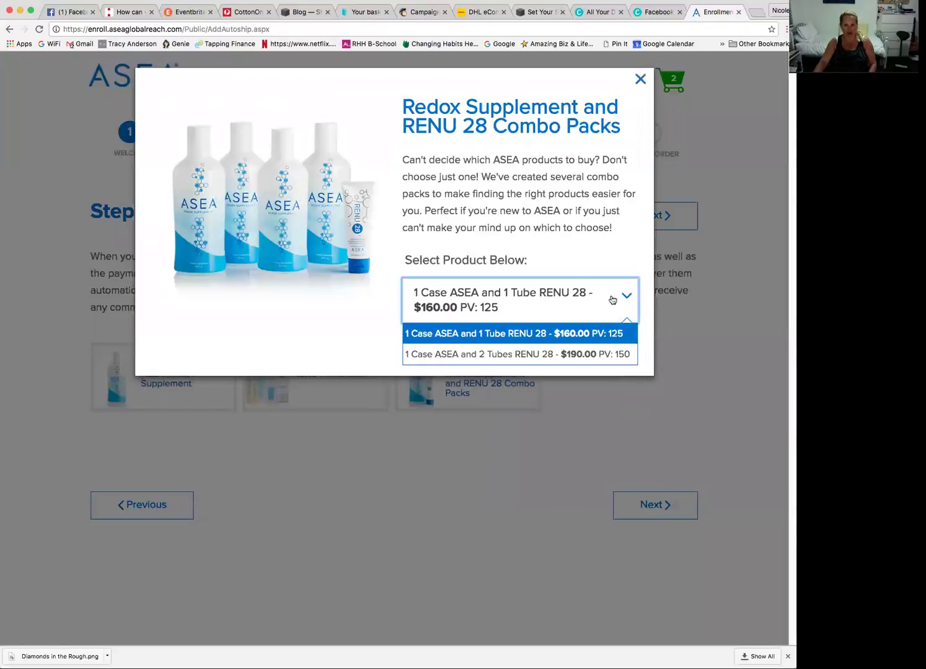
{"action": "left_click", "coordinate": [599, 353]}
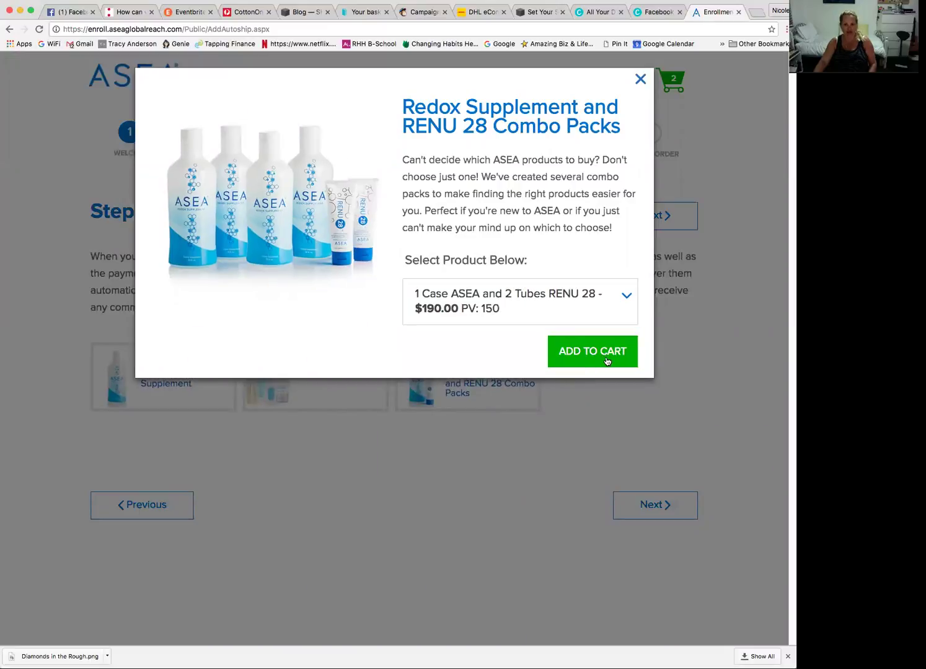
{"action": "left_click", "coordinate": [606, 354]}
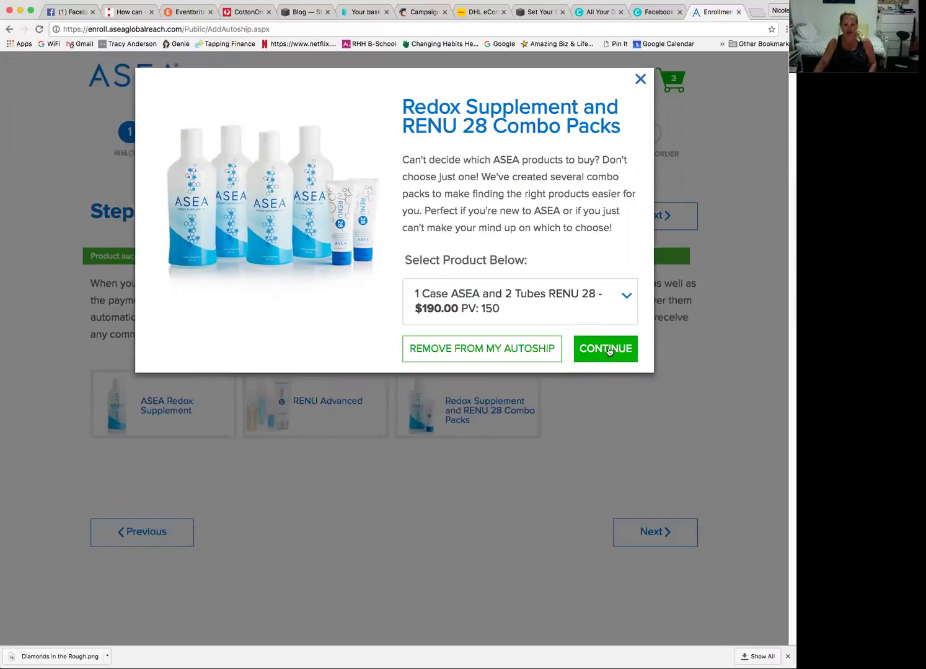
{"action": "left_click", "coordinate": [609, 352]}
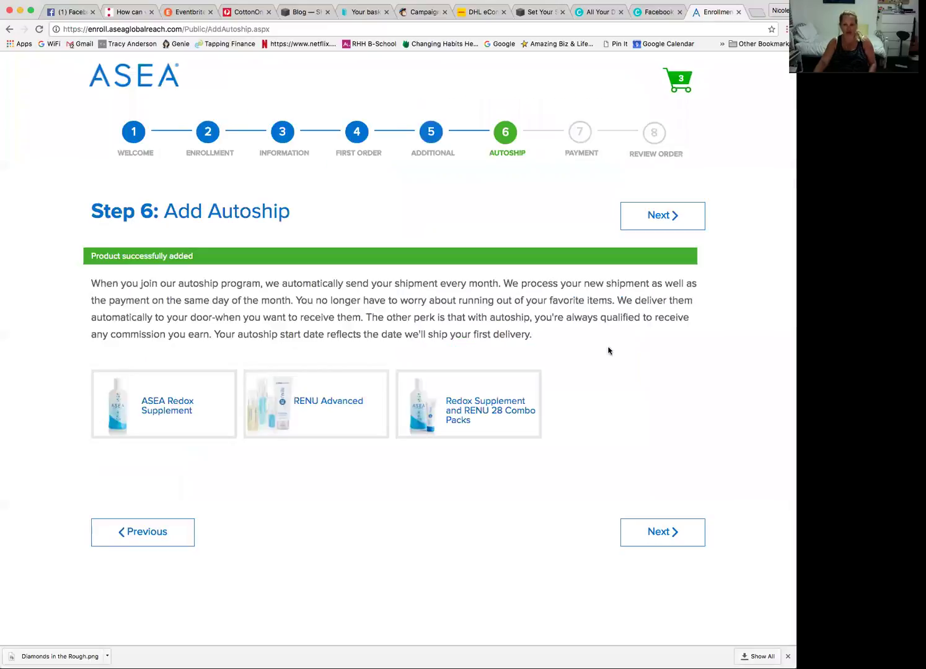
{"action": "left_click", "coordinate": [677, 533]}
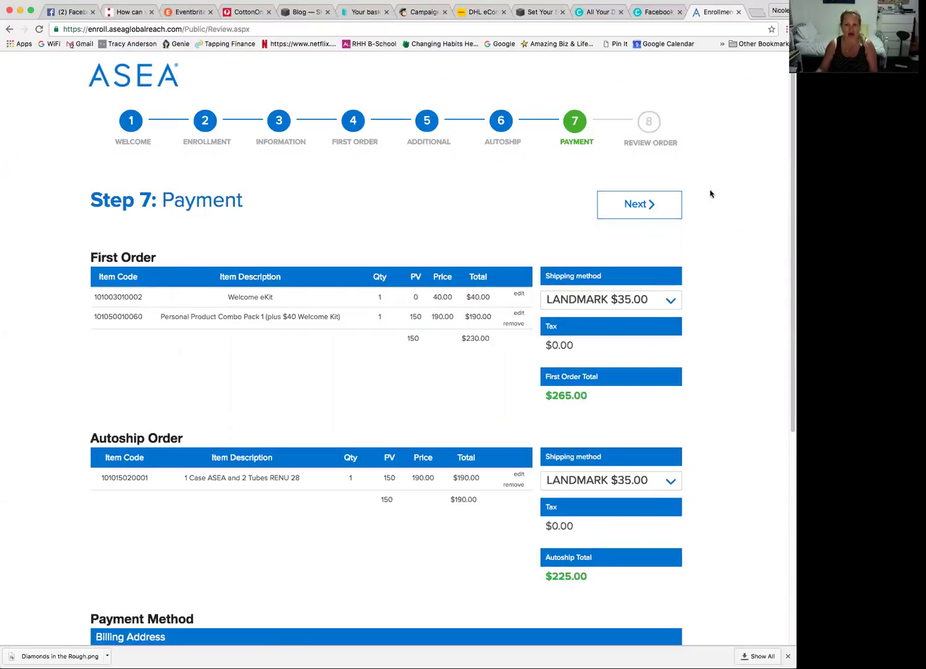
{"action": "left_click", "coordinate": [674, 303]}
{"action": "left_click", "coordinate": [669, 303]}
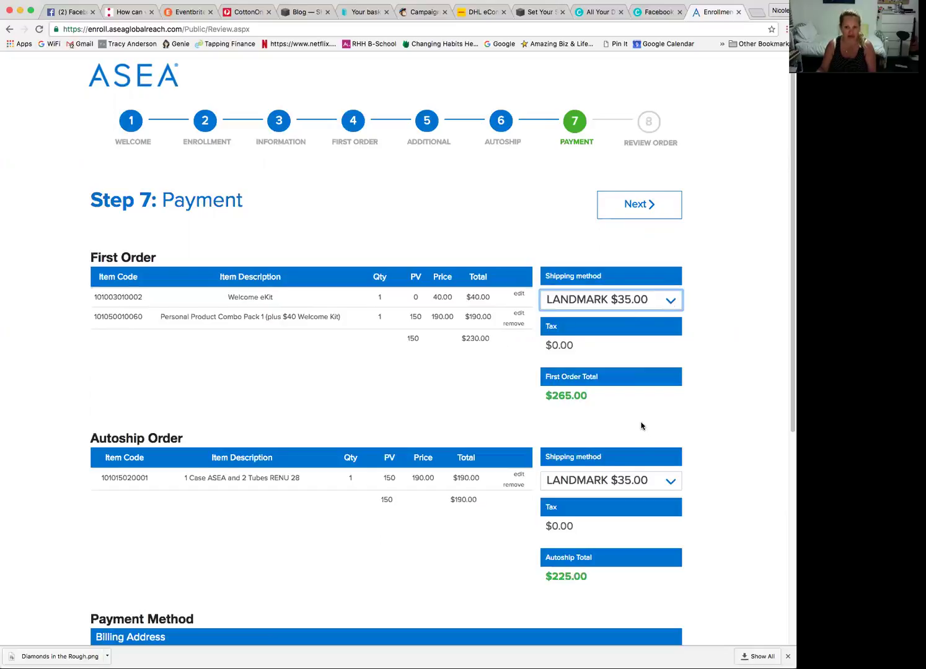
{"action": "scroll", "coordinate": [640, 425], "scroll_direction": "down", "scroll_amount": 2}
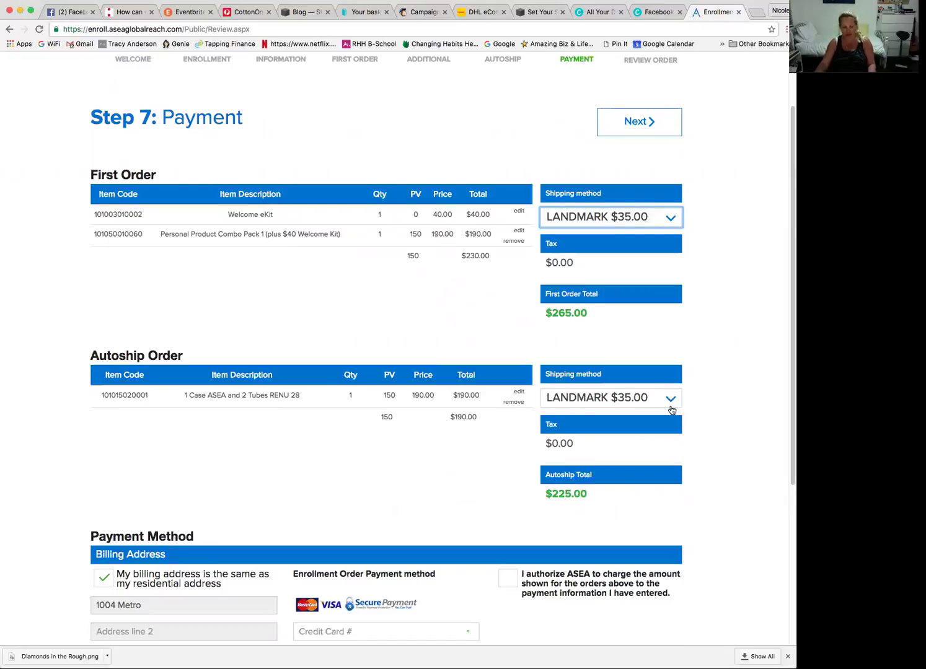
{"action": "scroll", "coordinate": [671, 409], "scroll_direction": "down", "scroll_amount": 3}
{"action": "scroll", "coordinate": [671, 409], "scroll_direction": "down", "scroll_amount": 1}
{"action": "scroll", "coordinate": [671, 409], "scroll_direction": "down", "scroll_amount": 3}
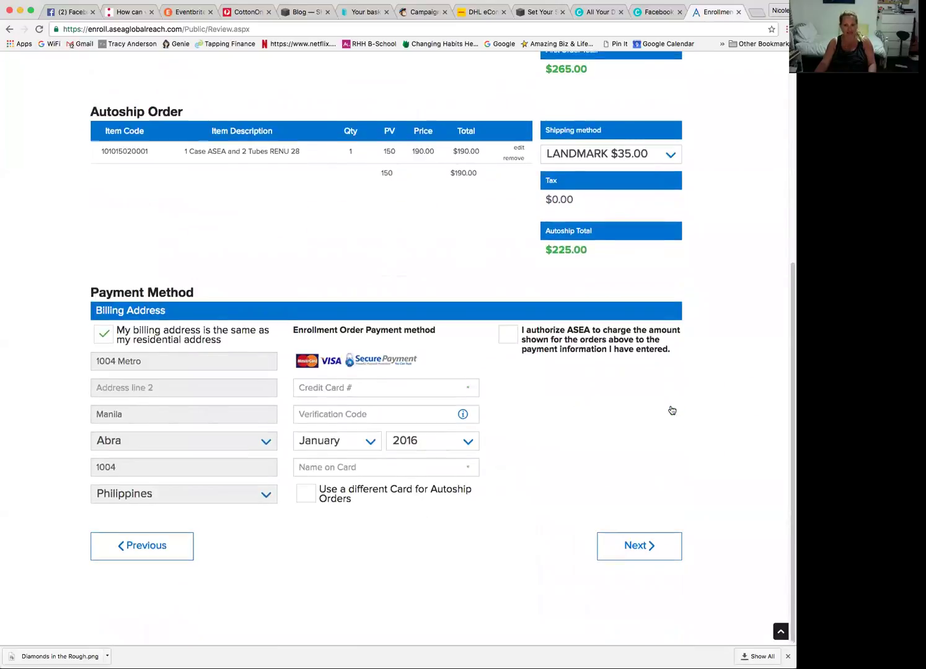
{"action": "scroll", "coordinate": [671, 409], "scroll_direction": "up", "scroll_amount": 5}
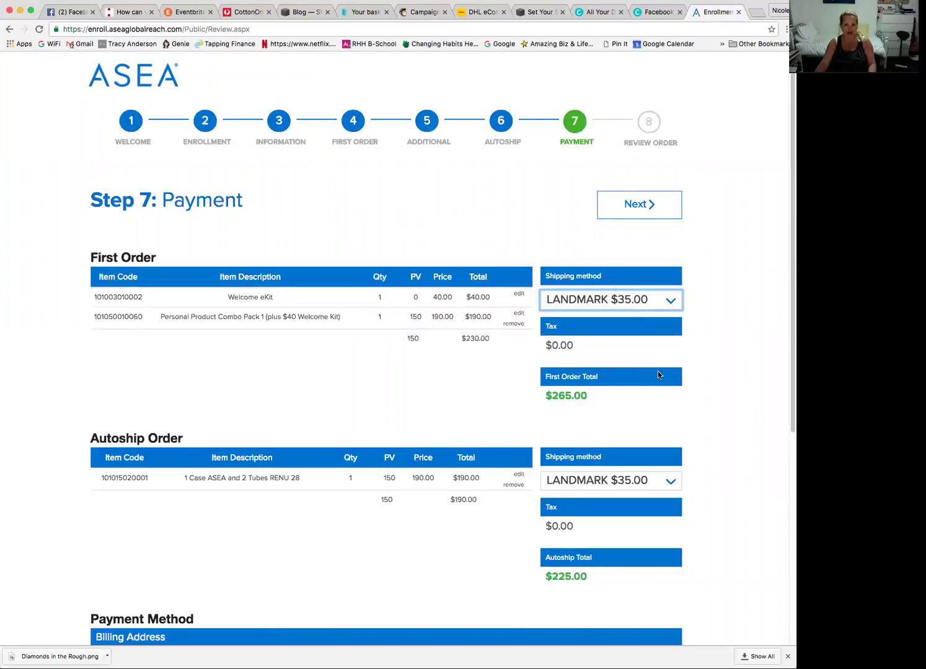